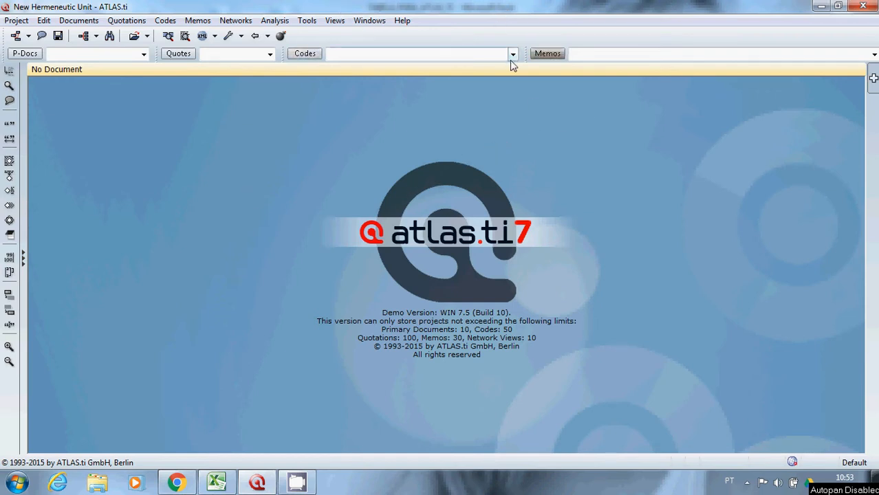
# Switch to the TABELA_PARA_ATLAS_TI workbook in Excel and examine the prefixes in the Participante and Sexo headings
pyautogui.click(219, 485)
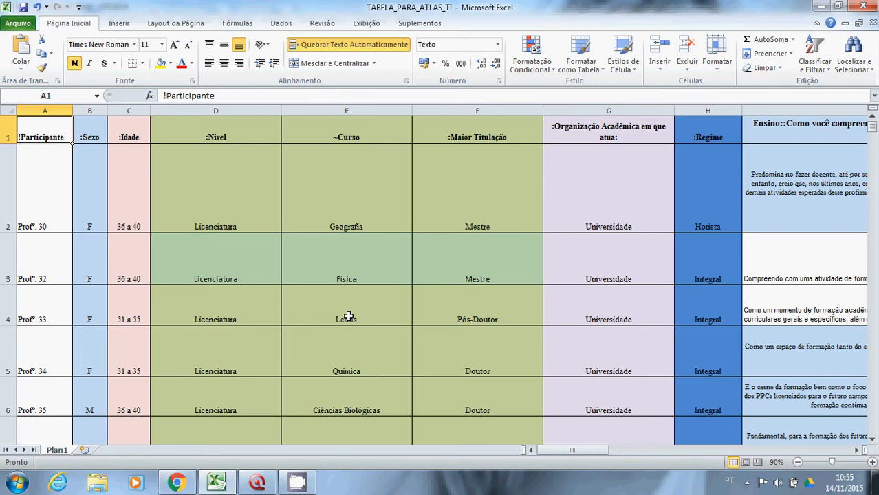
pyautogui.moveTo(568, 451); pyautogui.dragTo(551, 451)
pyautogui.click(42, 217)
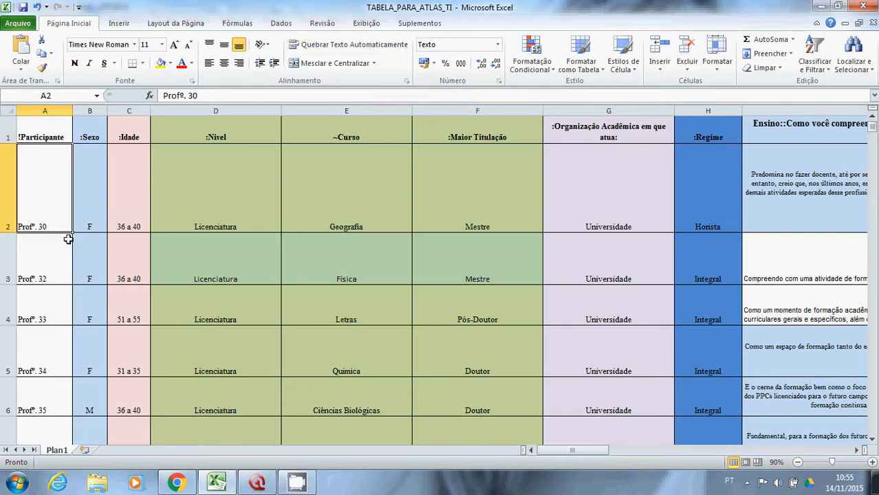
pyautogui.click(25, 138)
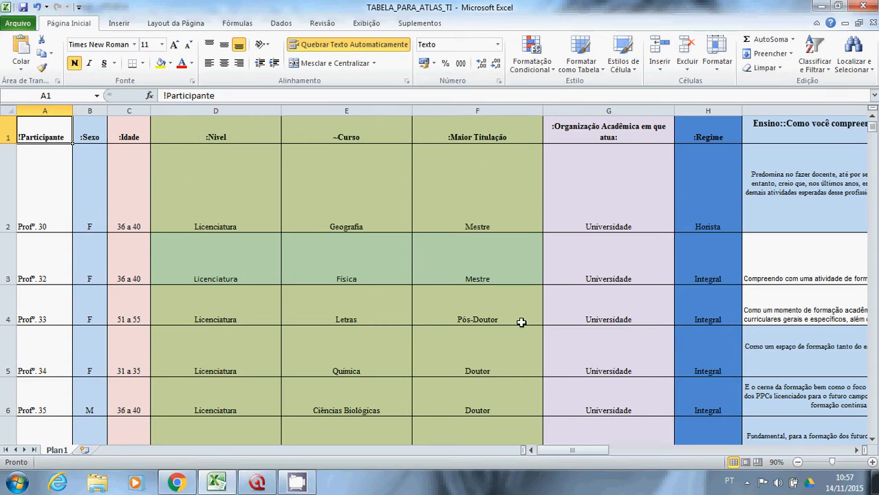
pyautogui.click(92, 133)
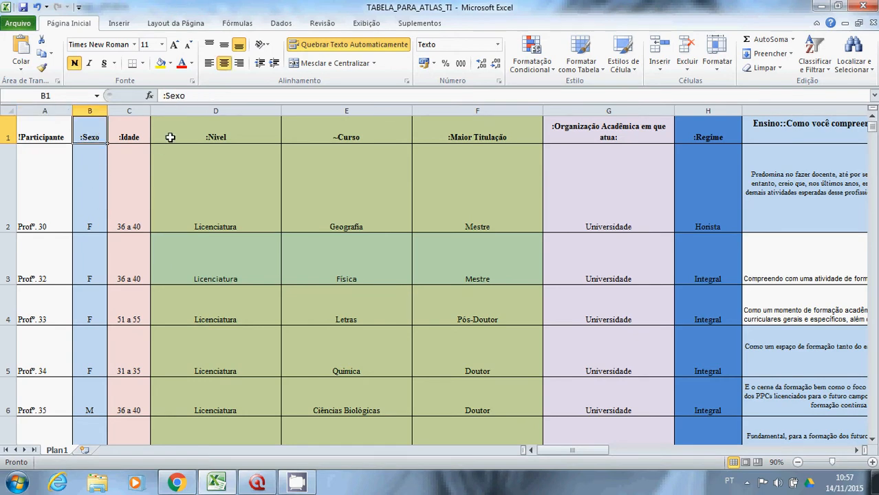
pyautogui.click(163, 96)
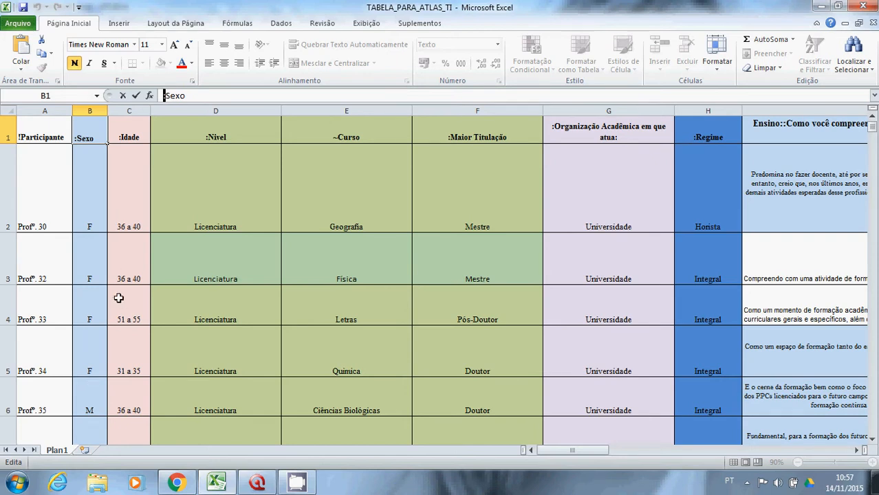
# Examine the tilde prefix in the Curso heading and the course entries in rows 2 to 4
pyautogui.click(348, 137)
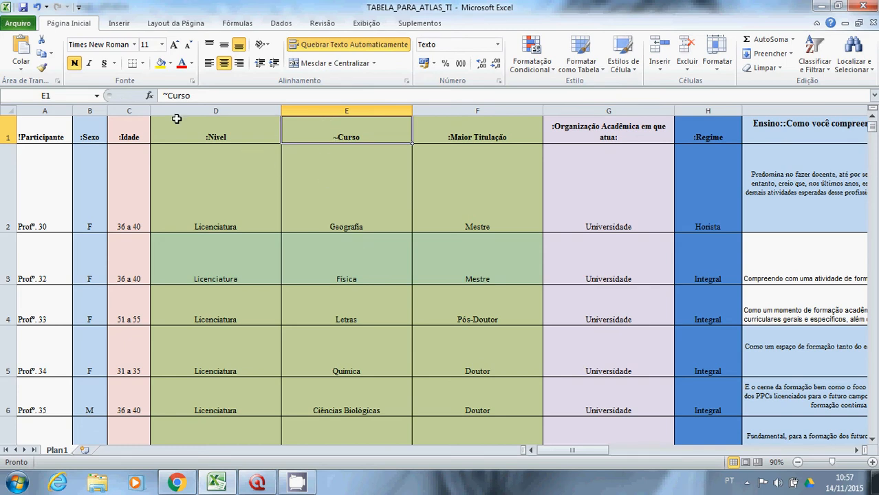
pyautogui.moveTo(165, 95); pyautogui.dragTo(169, 96)
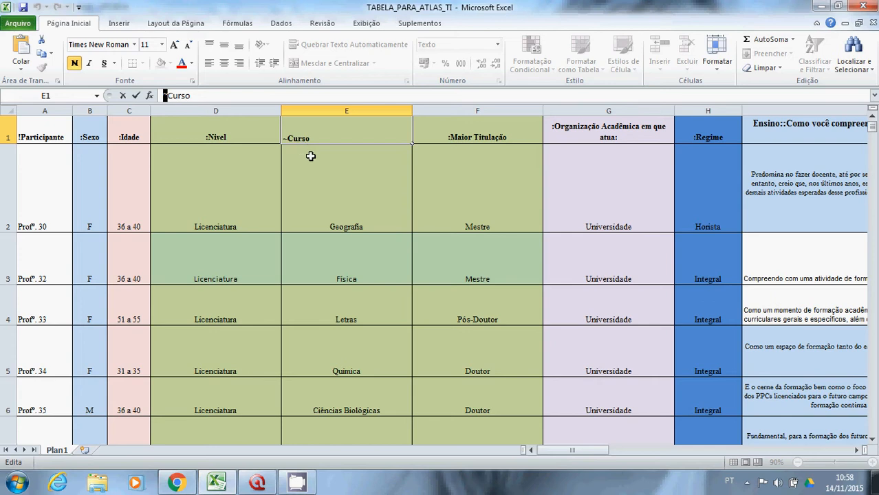
pyautogui.click(340, 226)
pyautogui.press('Down')
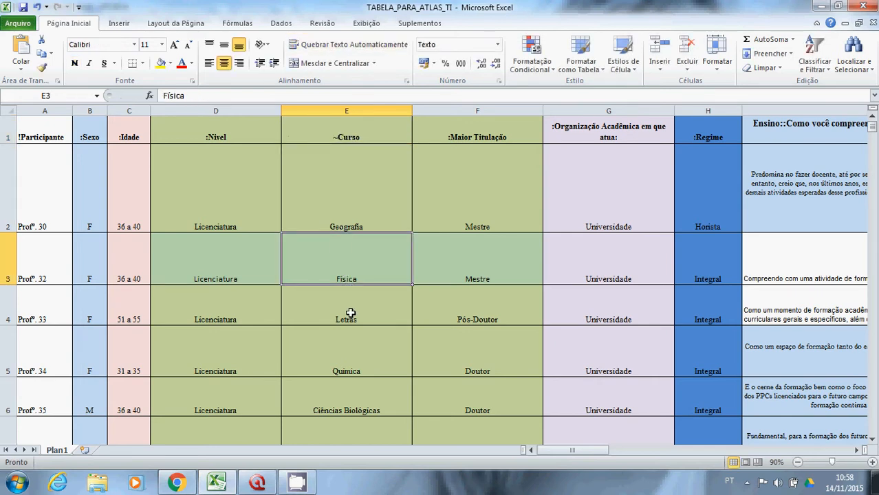
pyautogui.click(350, 314)
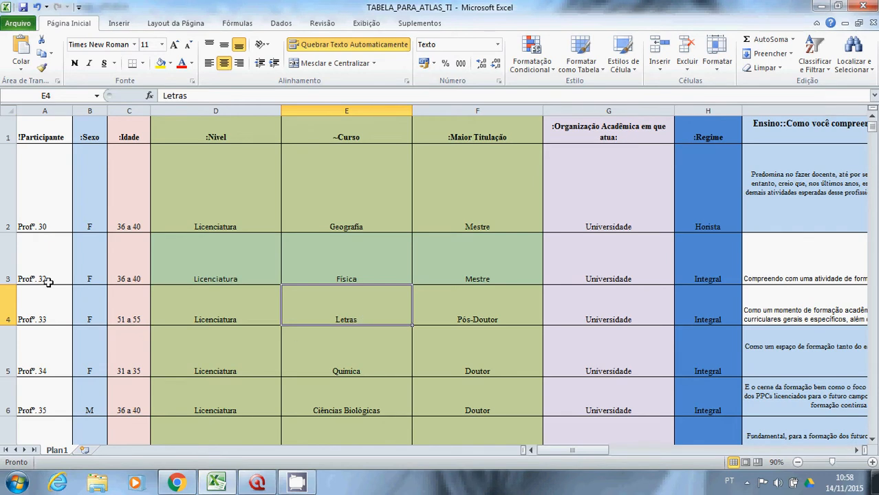
pyautogui.click(373, 219)
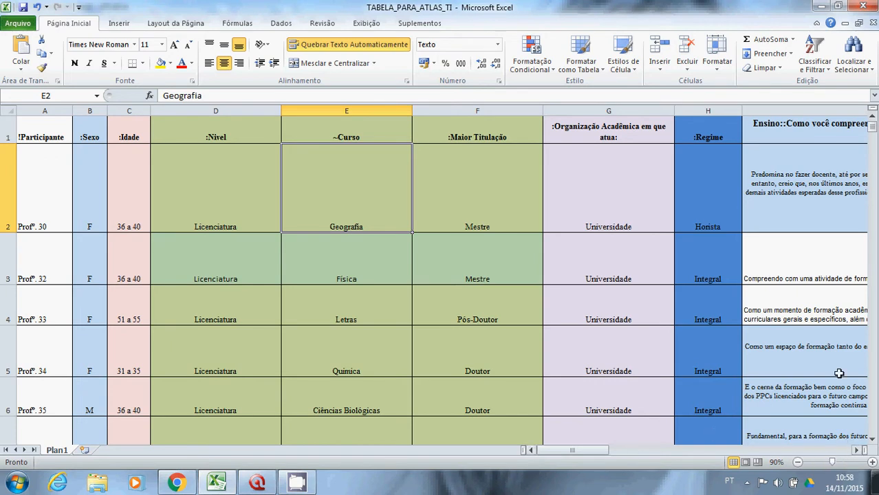
# Examine the open-ended question columns and the double-colon code prefix in the Ensino heading in I1
pyautogui.click(861, 450)
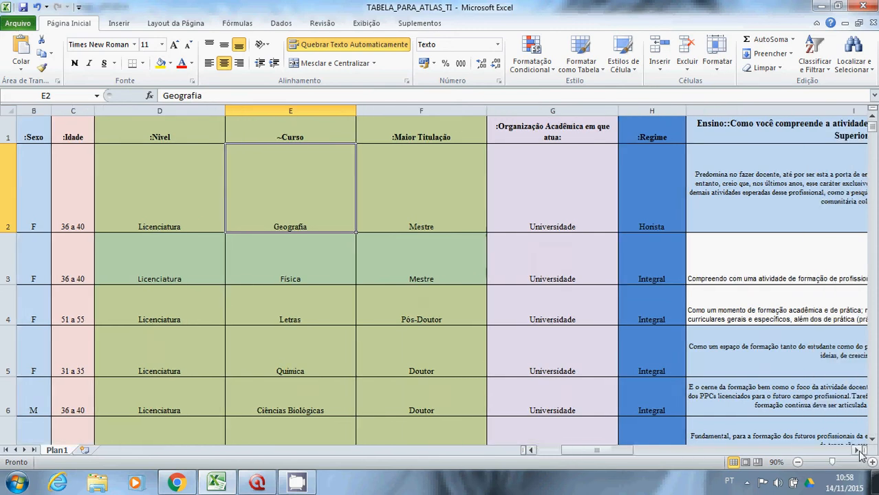
pyautogui.click(859, 451)
pyautogui.click(859, 451)
pyautogui.click(859, 451)
pyautogui.click(859, 451)
pyautogui.click(859, 451)
pyautogui.click(859, 451)
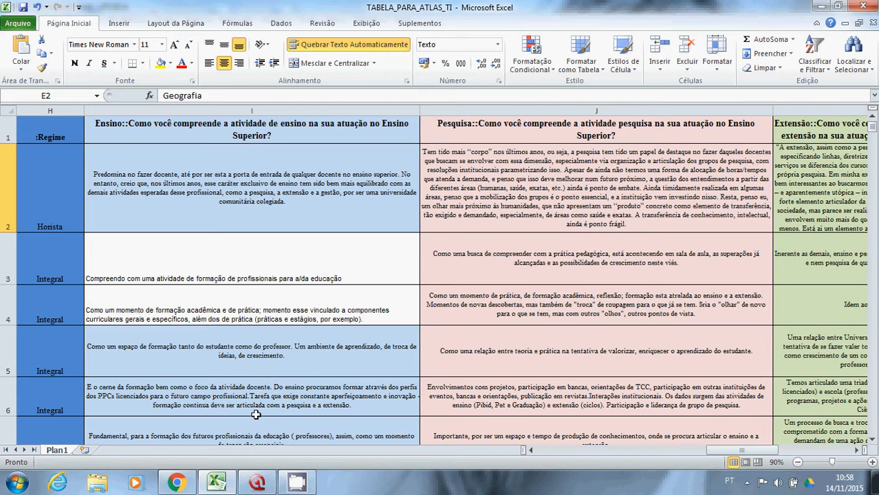
pyautogui.click(205, 131)
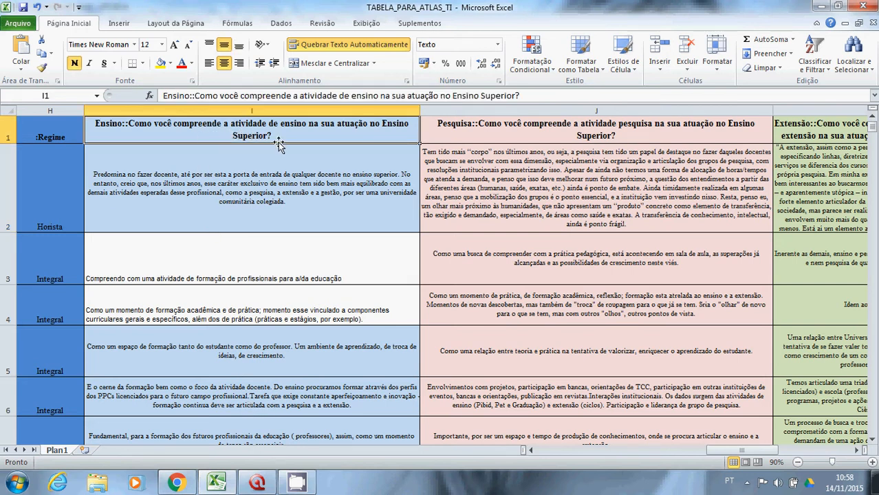
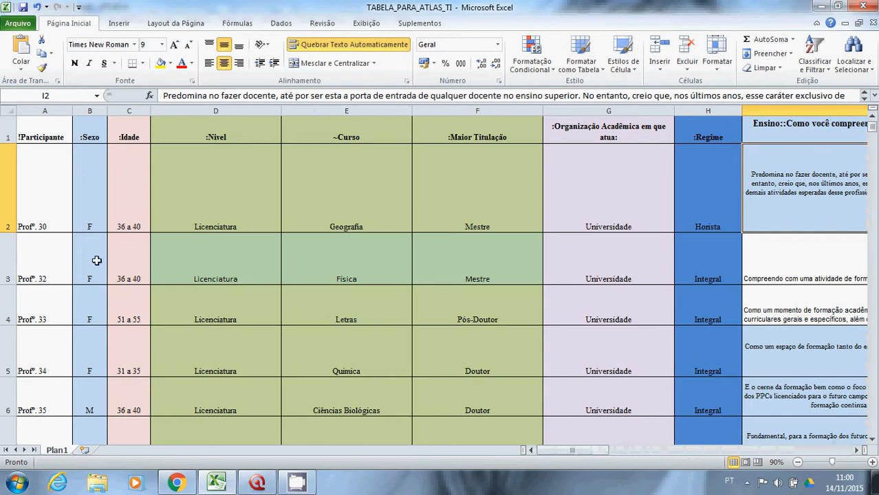
# Review the participant rows of the survey table, starting from Profº. 30 in A2
pyautogui.click(31, 178)
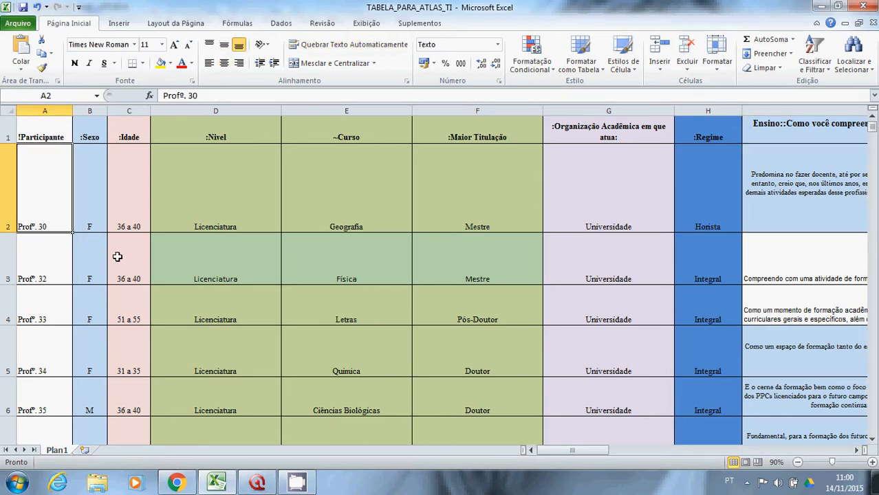
pyautogui.scroll(-2, 122, 257)
pyautogui.scroll(1, 117, 257)
pyautogui.scroll(1, 118, 257)
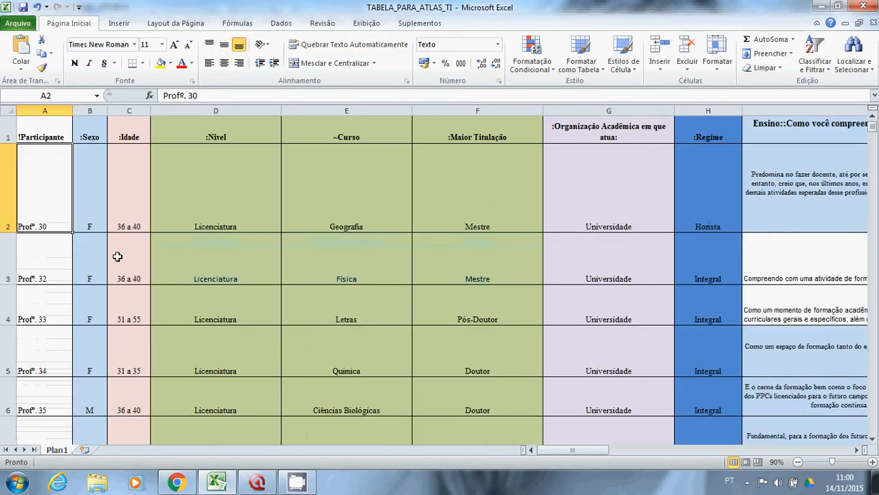
pyautogui.scroll(-1, 69, 229)
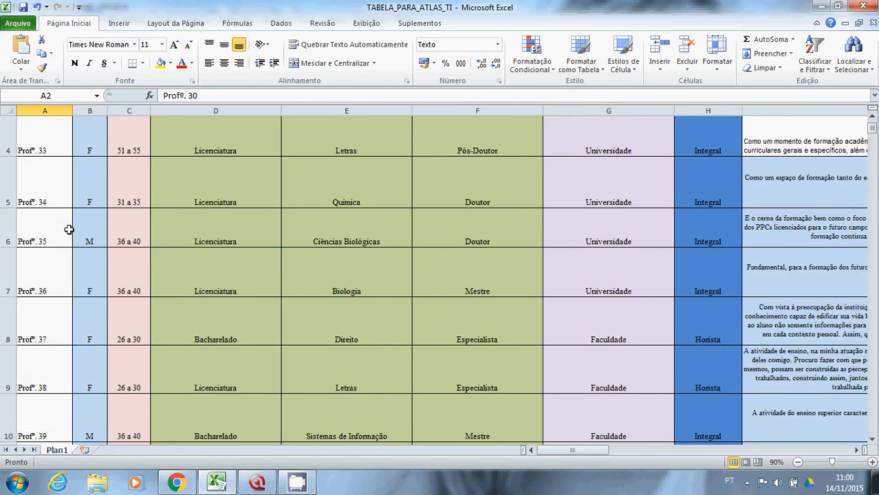
pyautogui.scroll(-1, 69, 229)
pyautogui.scroll(2, 68, 230)
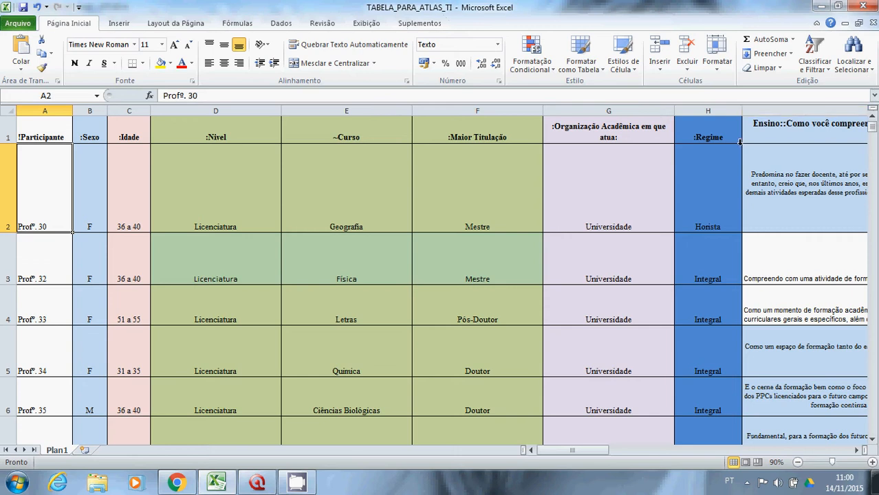
# Close the workbook with its changes saved, and import TABELA_PARA_ATLAS_TI into ATLAS.ti as survey data
pyautogui.click(868, 8)
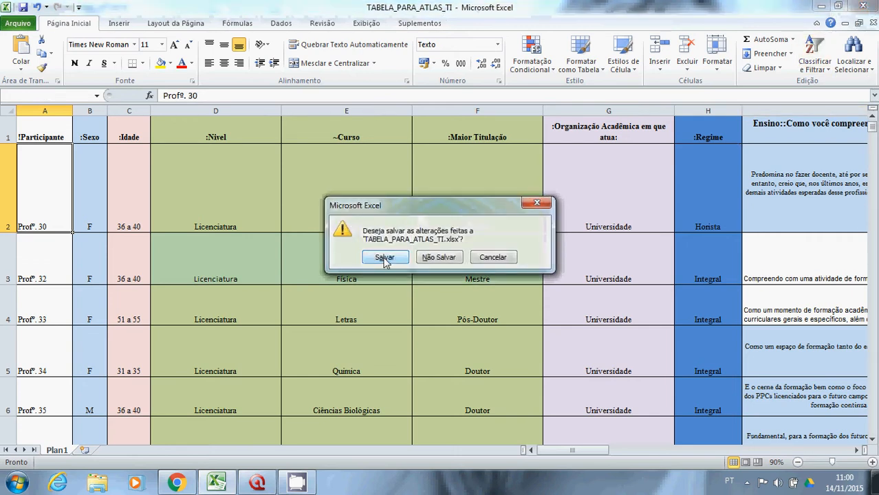
pyautogui.click(385, 258)
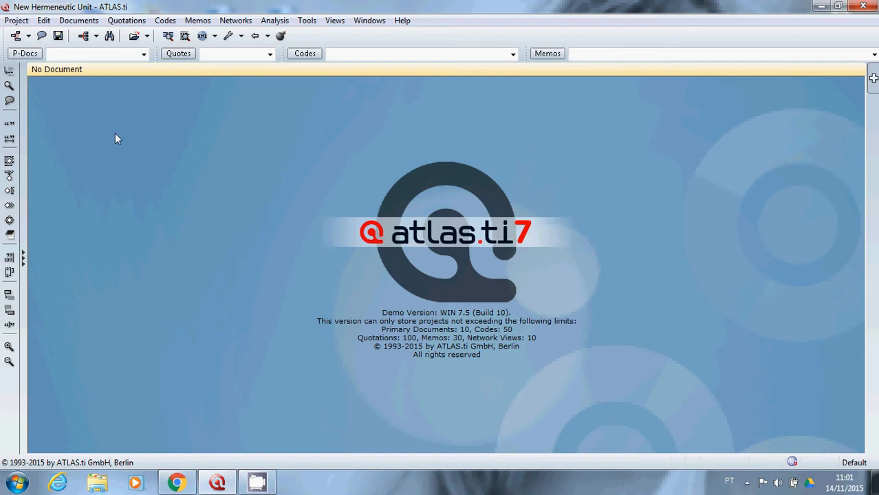
pyautogui.click(77, 25)
pyautogui.moveTo(79, 38)
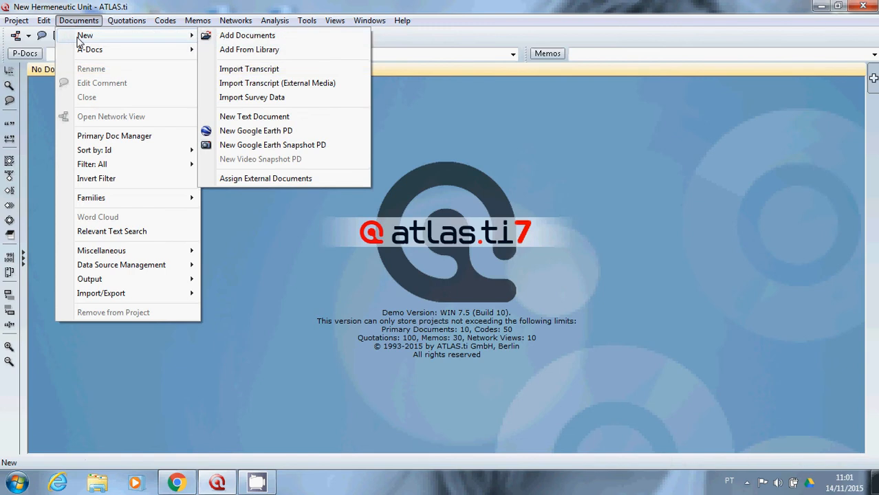
pyautogui.click(246, 100)
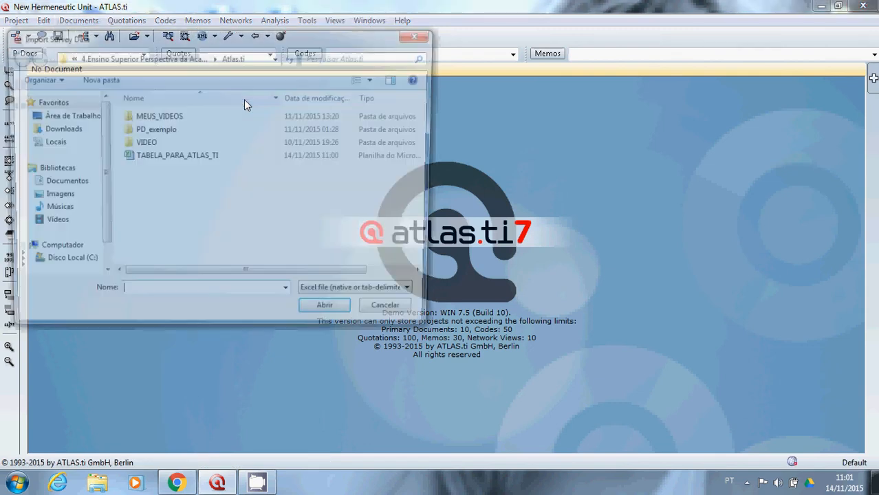
pyautogui.click(169, 158)
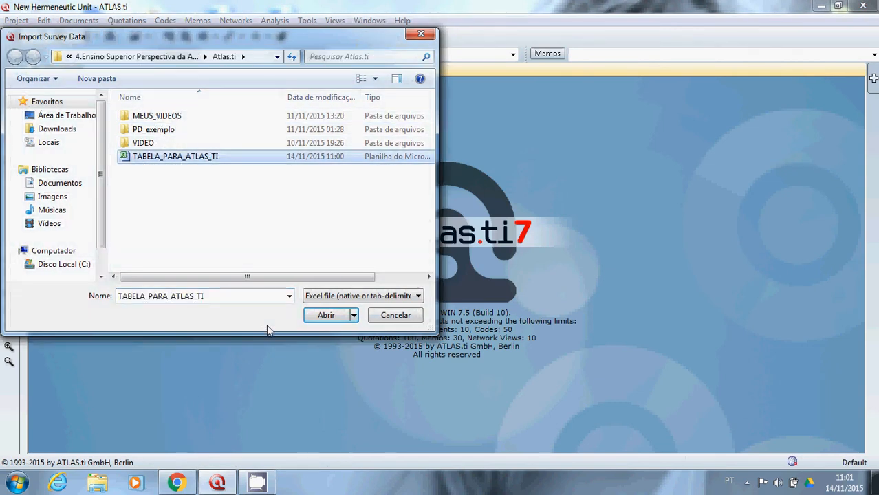
pyautogui.click(328, 320)
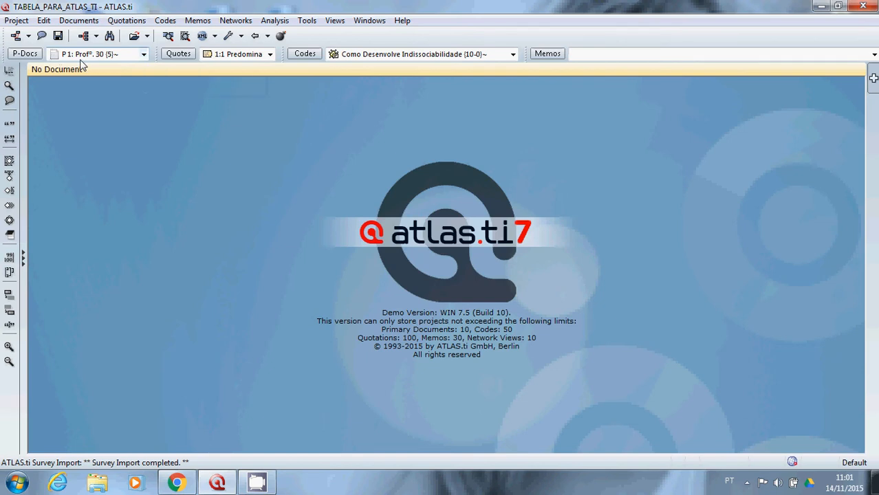
# Look through the list of primary documents created by the survey import
pyautogui.click(144, 55)
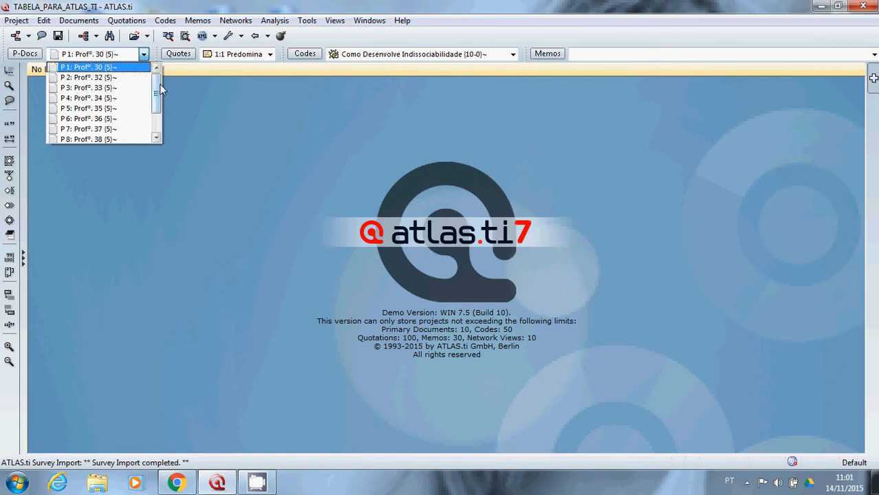
pyautogui.scroll(-1, 158, 107)
pyautogui.scroll(1, 157, 103)
pyautogui.scroll(-1, 154, 81)
pyautogui.scroll(1, 154, 96)
pyautogui.click(40, 53)
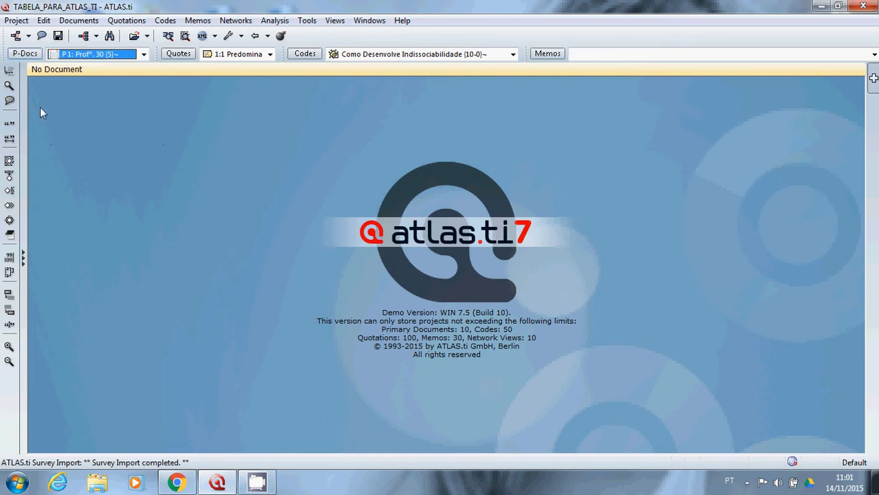
# Open the Primary Doc Manager maximized and view the comment of document Profº. 30
pyautogui.click(26, 54)
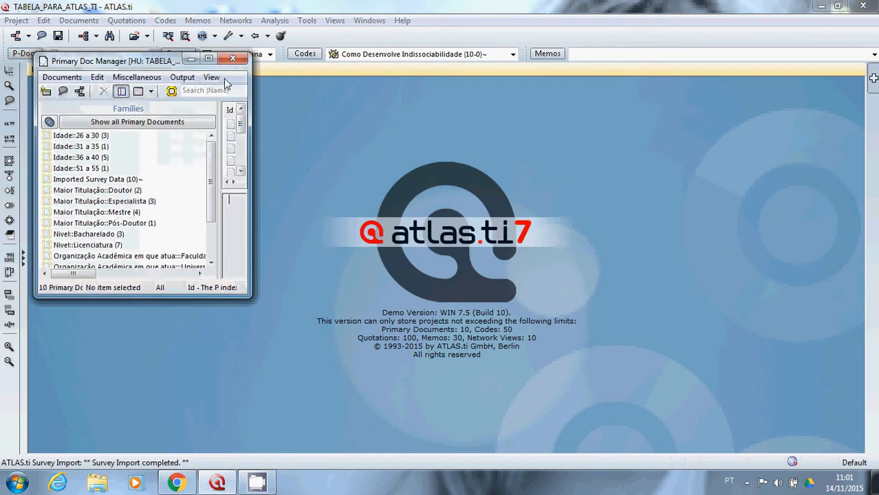
pyautogui.click(208, 58)
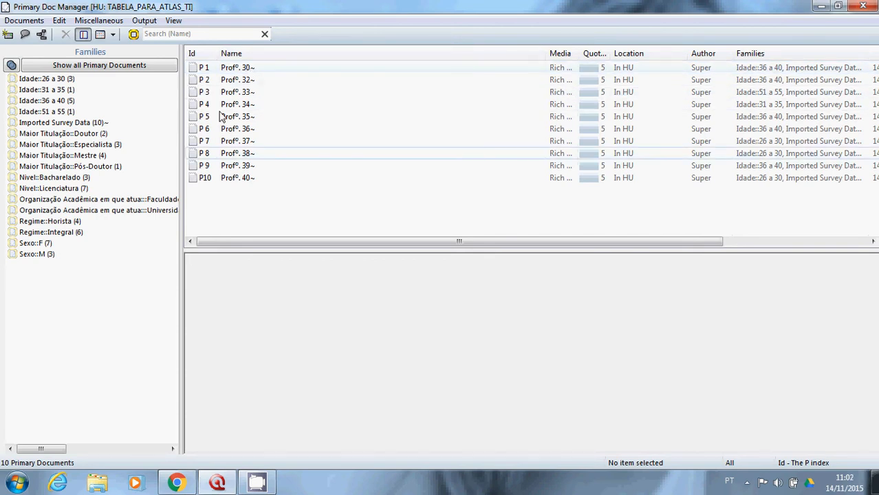
pyautogui.click(221, 67)
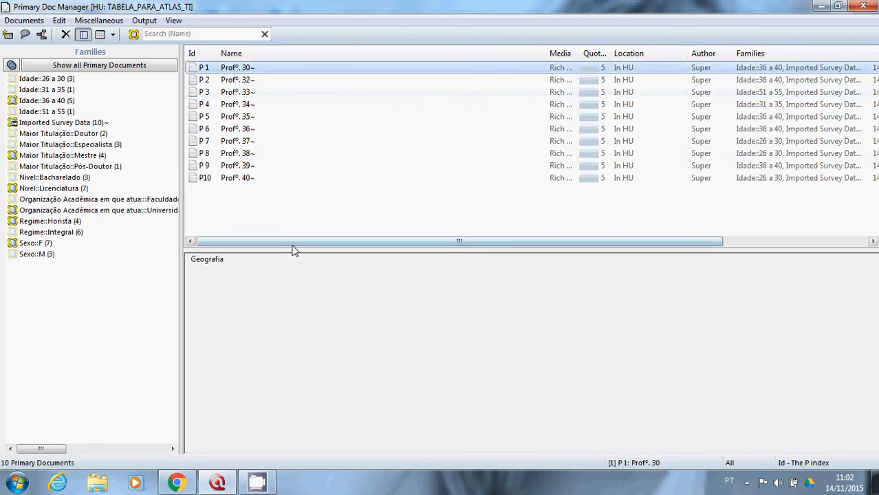
pyautogui.click(297, 296)
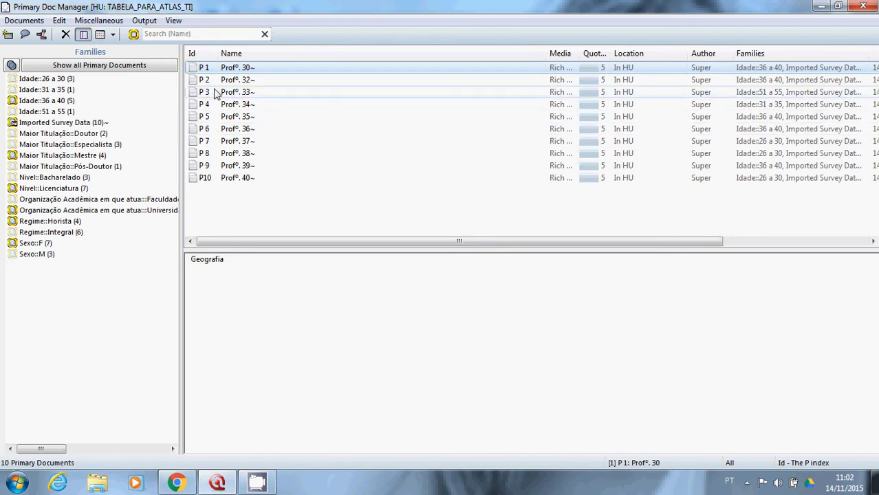
# Review the course comments and assigned families of the documents from Profº. 32 through Profº. 40
pyautogui.click(246, 82)
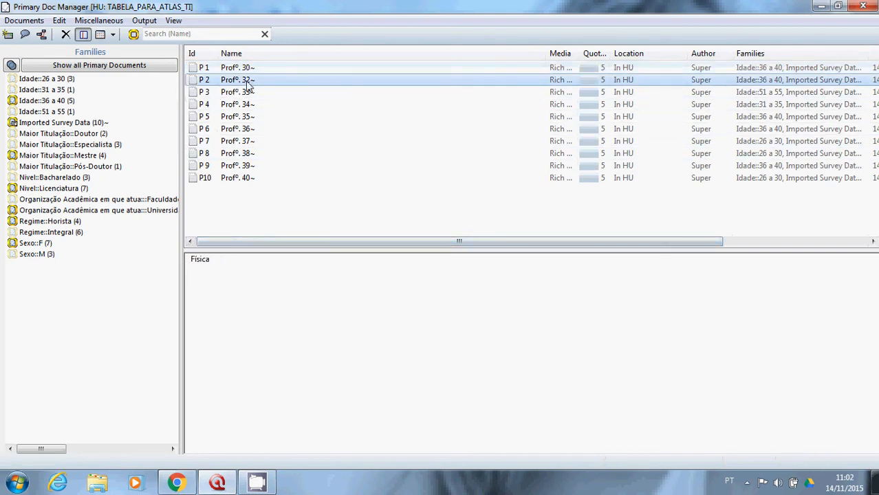
pyautogui.click(244, 95)
pyautogui.click(245, 95)
pyautogui.click(237, 106)
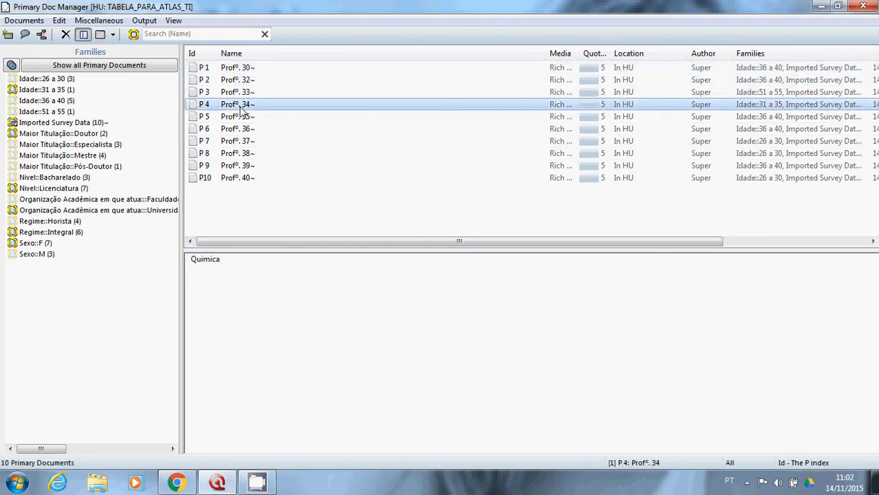
pyautogui.click(238, 118)
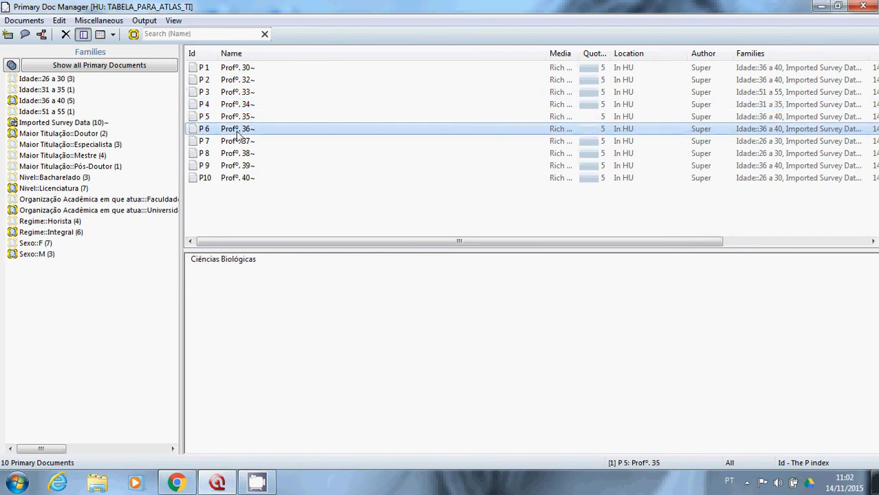
pyautogui.click(236, 130)
pyautogui.click(236, 142)
pyautogui.click(236, 154)
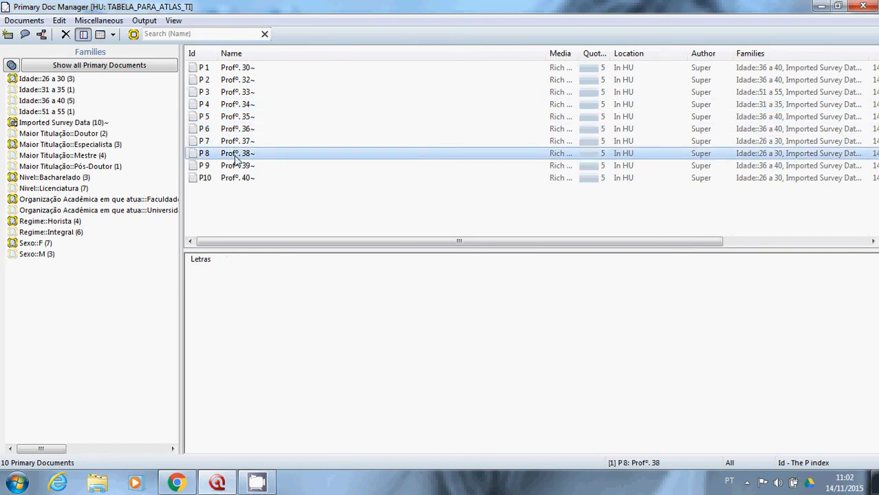
pyautogui.click(241, 166)
pyautogui.click(243, 180)
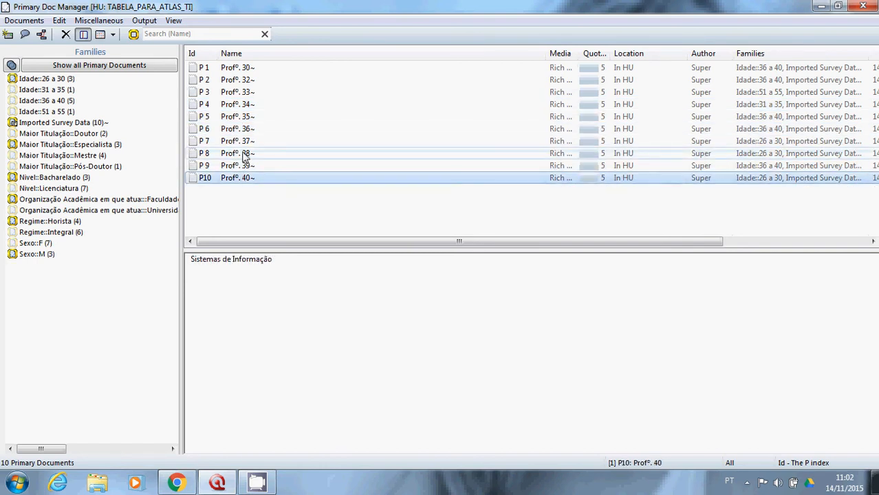
# View the comments of documents Profº. 38 and Profº. 37
pyautogui.click(244, 155)
pyautogui.click(245, 142)
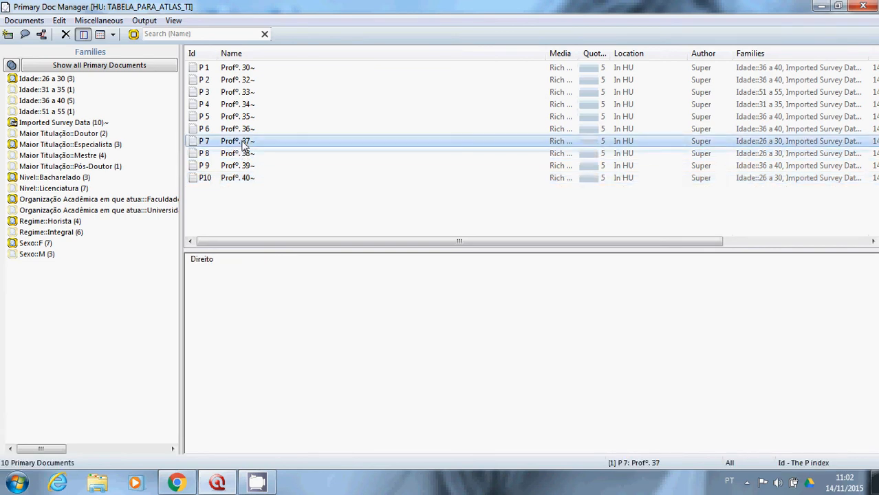
pyautogui.click(209, 264)
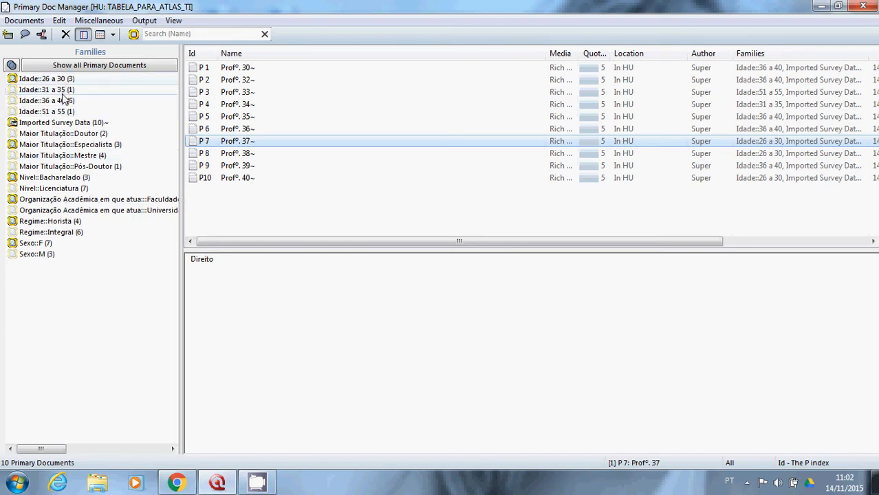
# Filter the primary documents by each Idade family, from 26 a 30 through 51 a 55, and by the Imported Survey Data family
pyautogui.click(43, 80)
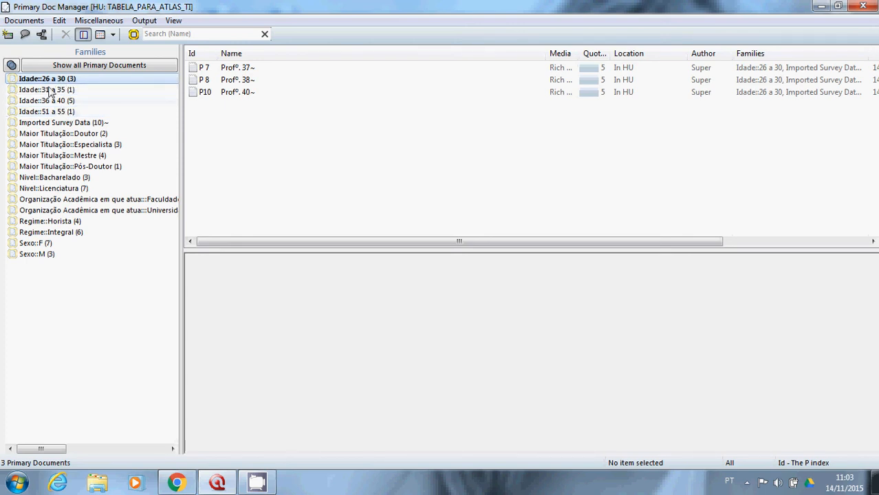
pyautogui.click(79, 91)
pyautogui.click(70, 102)
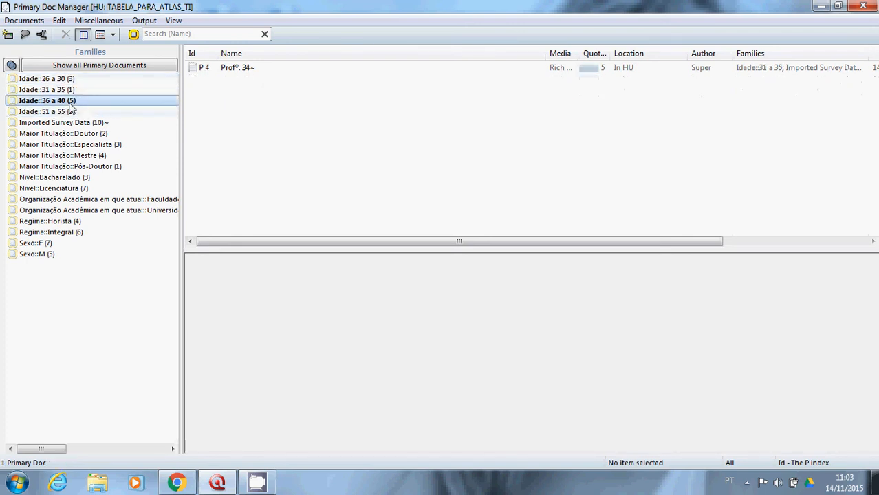
pyautogui.click(69, 112)
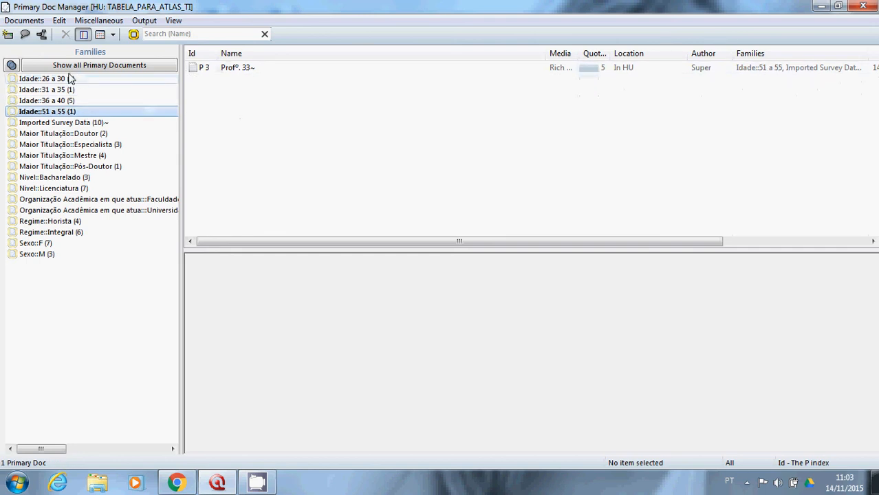
pyautogui.click(69, 79)
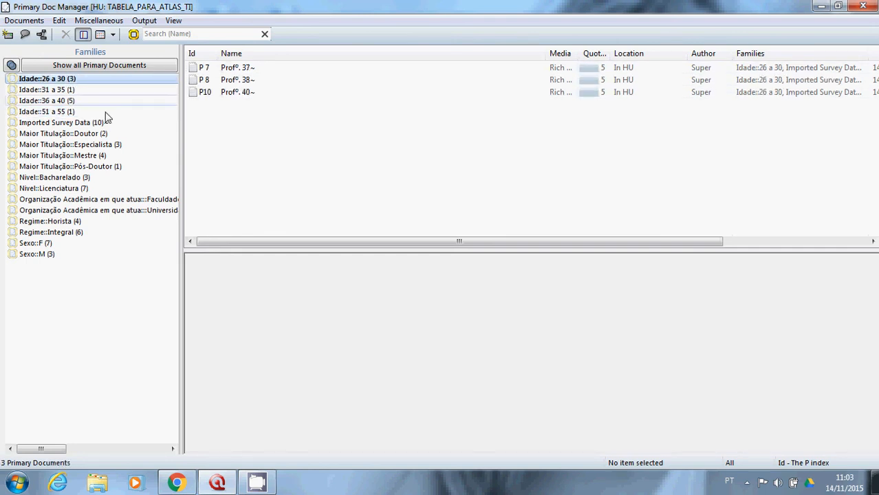
pyautogui.click(67, 124)
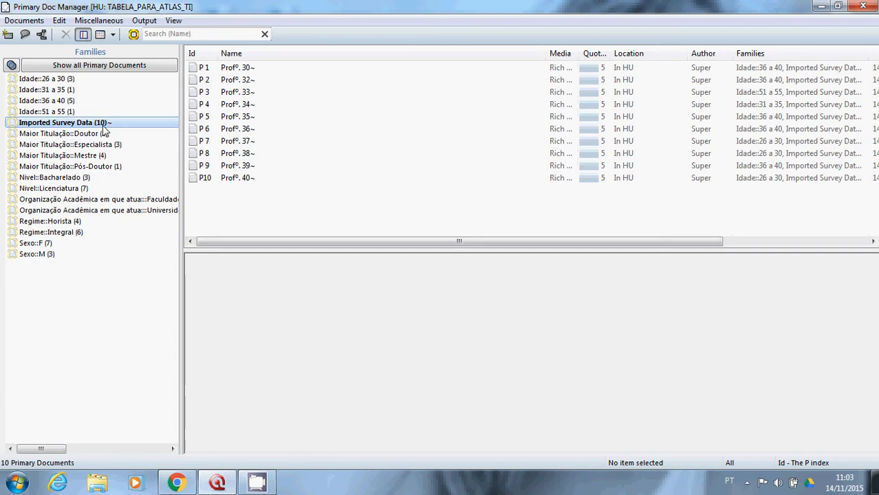
# Filter the primary documents by the Maior Titulação families and by the Nivel families Bacharelado and Licenciatura
pyautogui.click(55, 134)
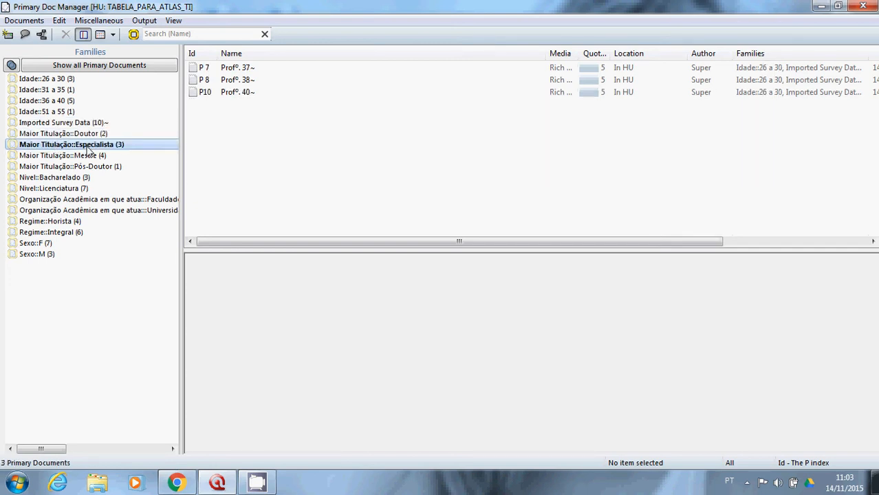
pyautogui.click(88, 156)
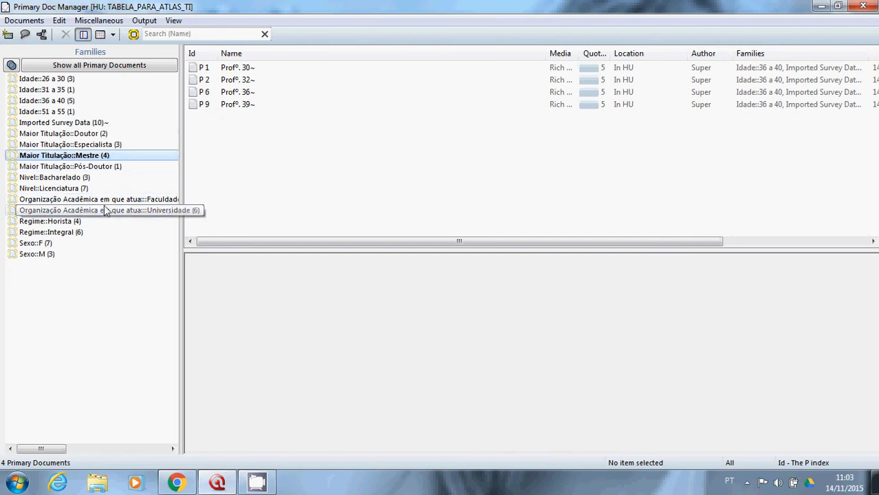
pyautogui.click(92, 167)
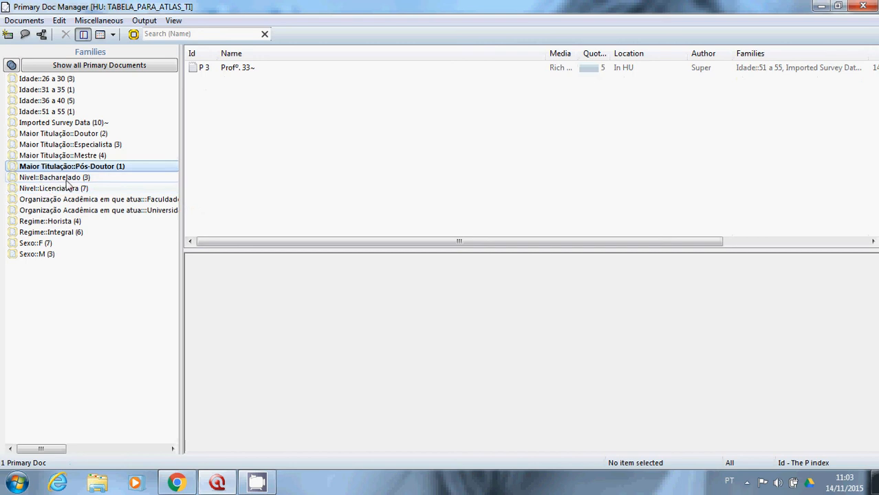
pyautogui.click(66, 178)
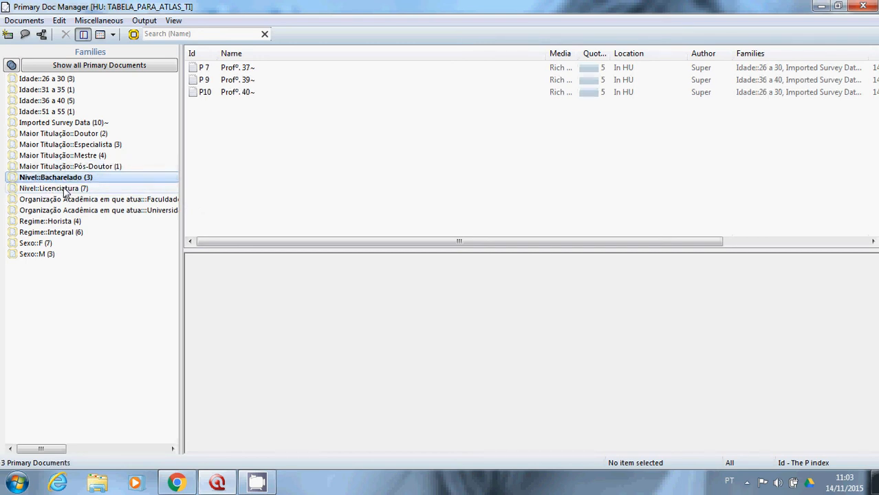
pyautogui.click(66, 189)
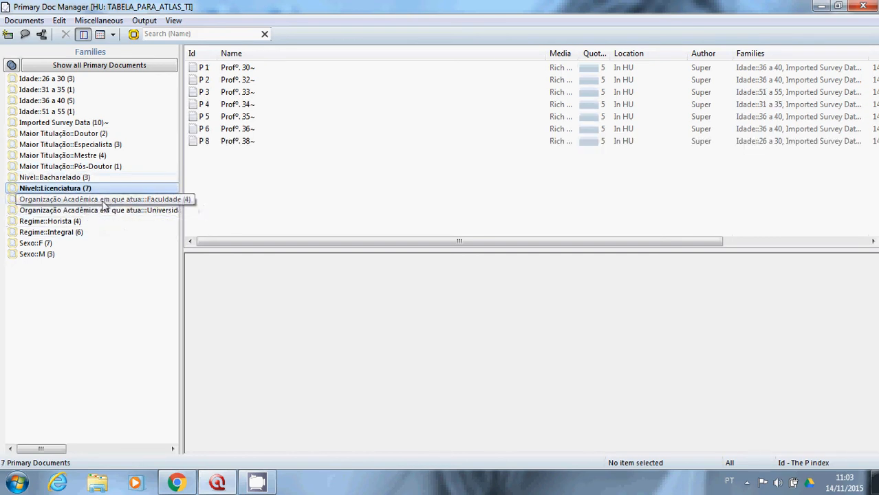
# Filter the documents by the Organização Acadêmica families Faculdade and Universidade, widening the family list to show their full names
pyautogui.click(130, 199)
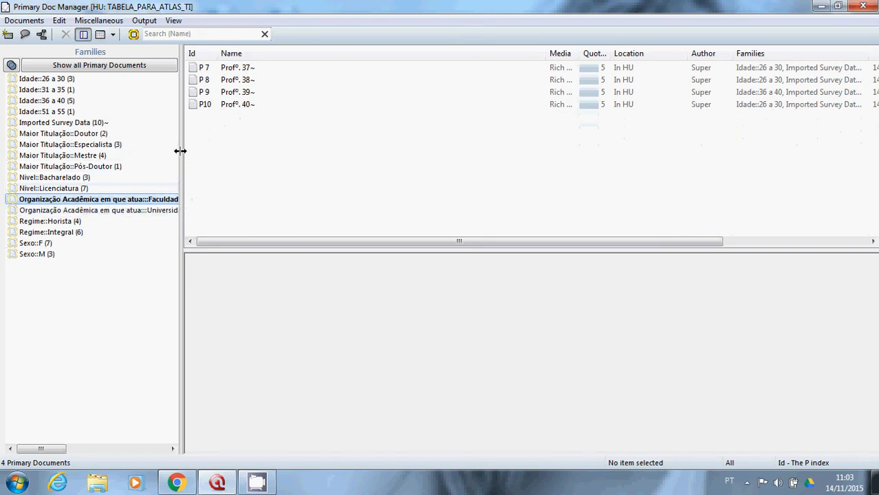
pyautogui.moveTo(180, 150); pyautogui.dragTo(218, 151)
pyautogui.click(181, 210)
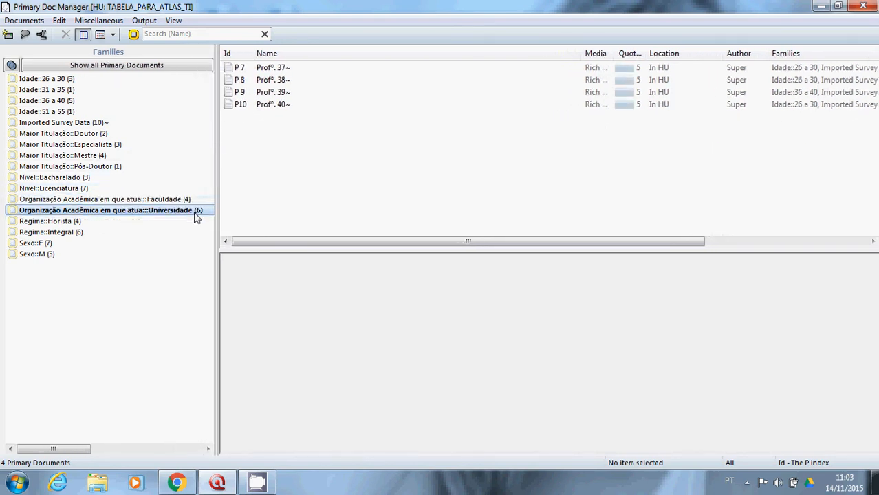
# Filter the documents by the Regime families Horista and Integral and the Sexo families F and M, and close the Primary Doc Manager
pyautogui.click(43, 222)
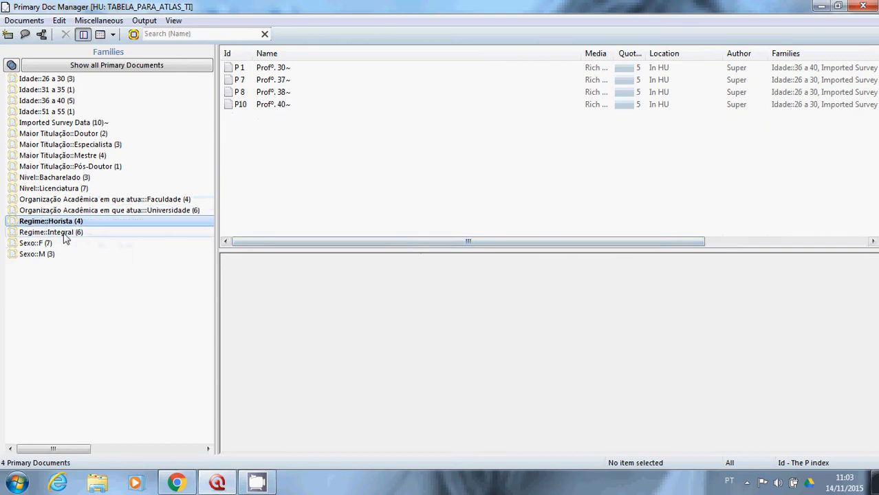
pyautogui.click(88, 233)
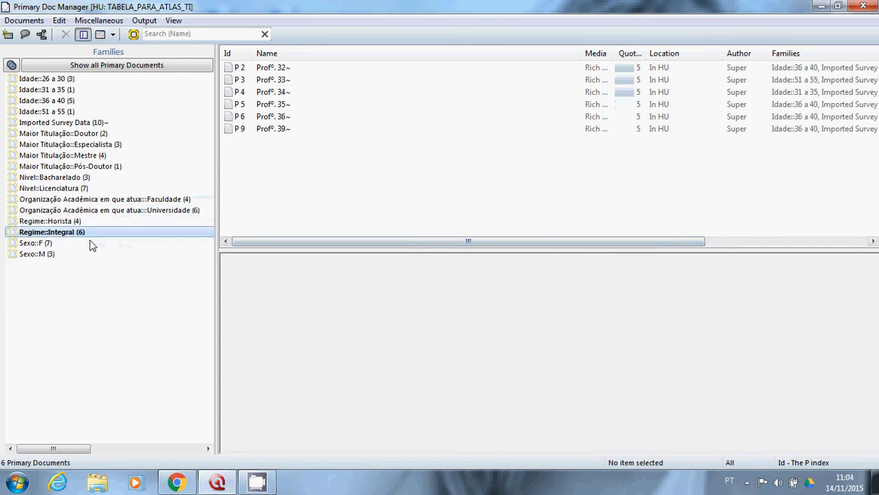
pyautogui.click(38, 244)
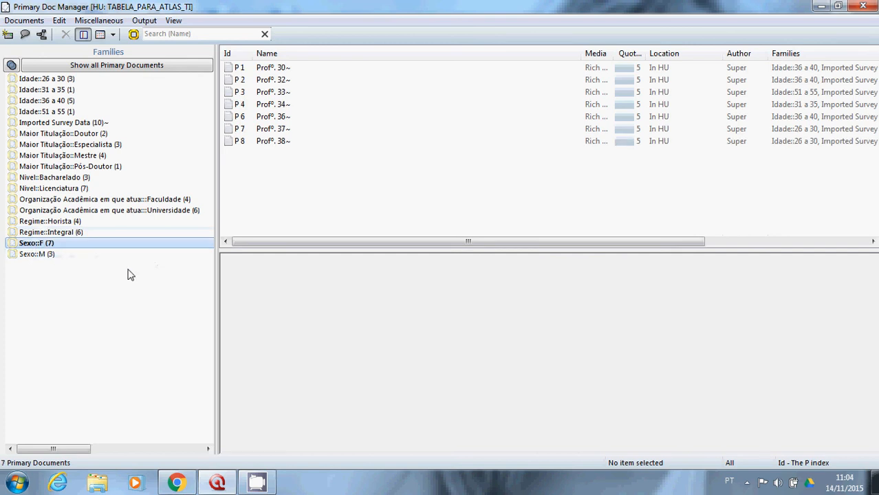
pyautogui.click(49, 255)
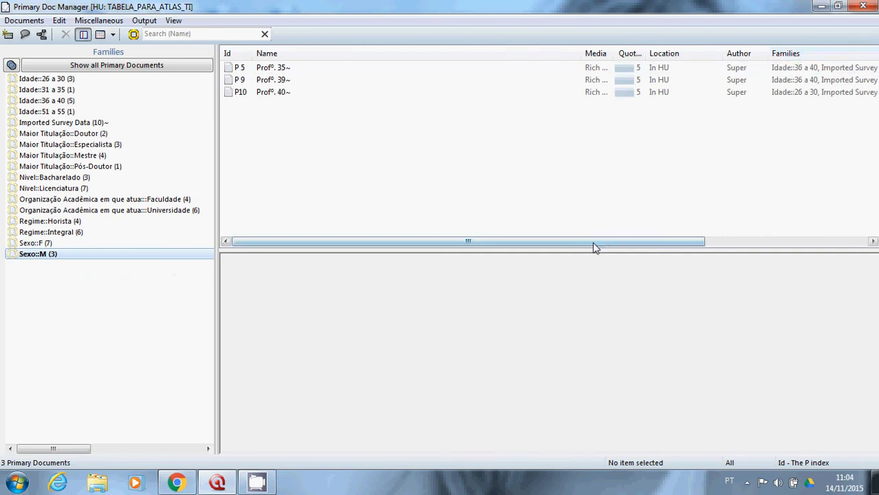
pyautogui.click(863, 6)
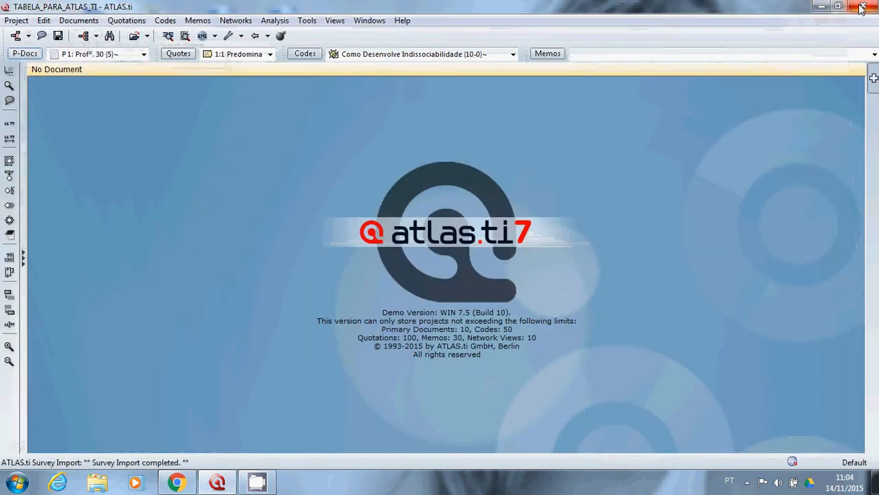
# Open the Code Manager maximized and read the question comments of Ensino, Extensão, Pesquisa, Indissociabilidade and Como Desenvolve Indissociabilidade
pyautogui.click(310, 55)
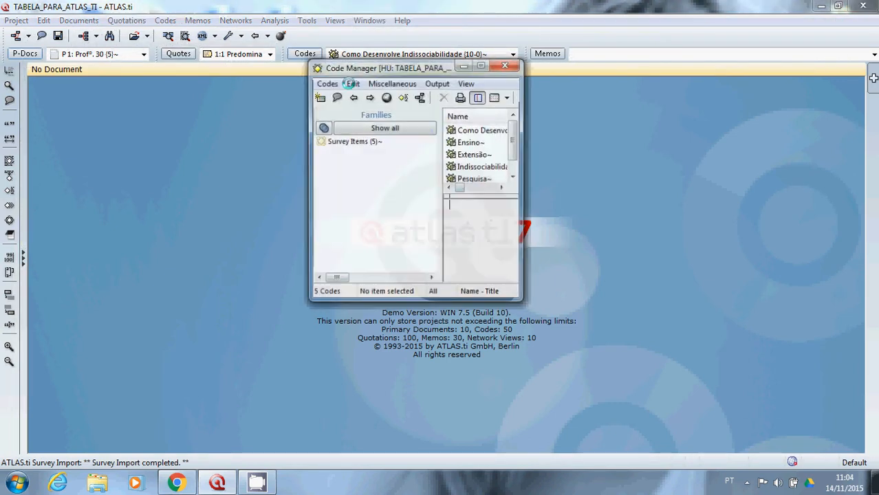
pyautogui.click(489, 65)
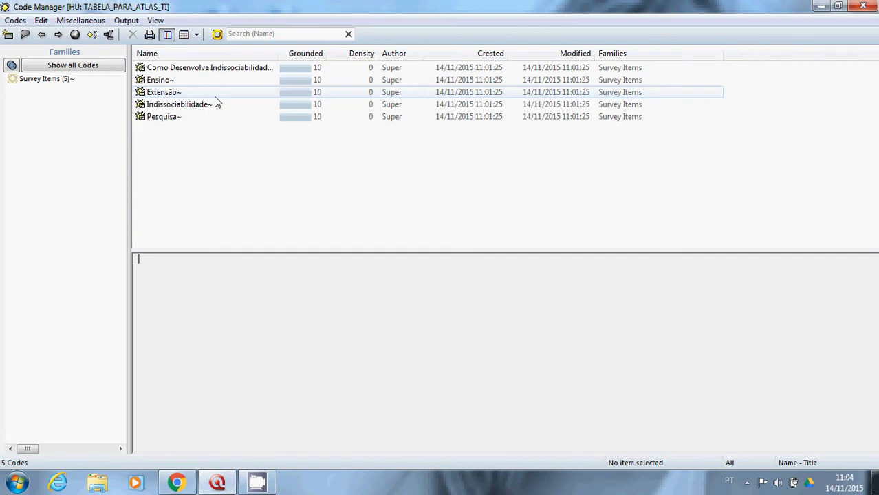
pyautogui.click(156, 81)
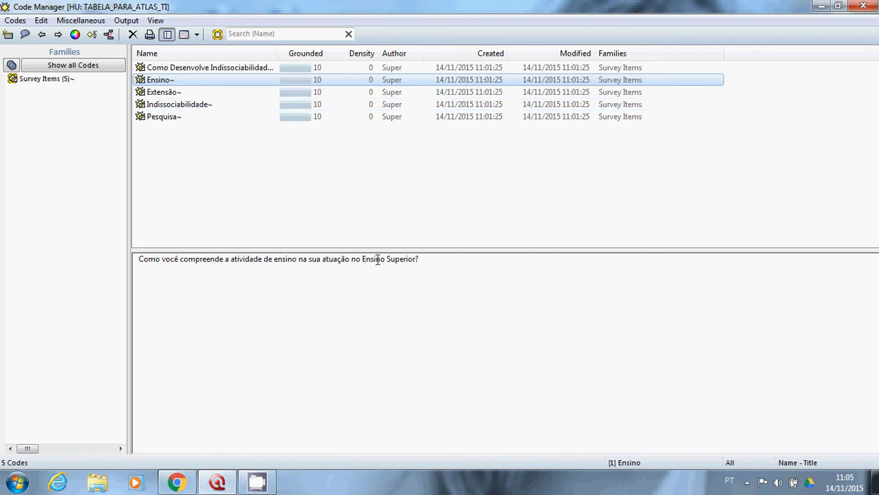
pyautogui.click(170, 94)
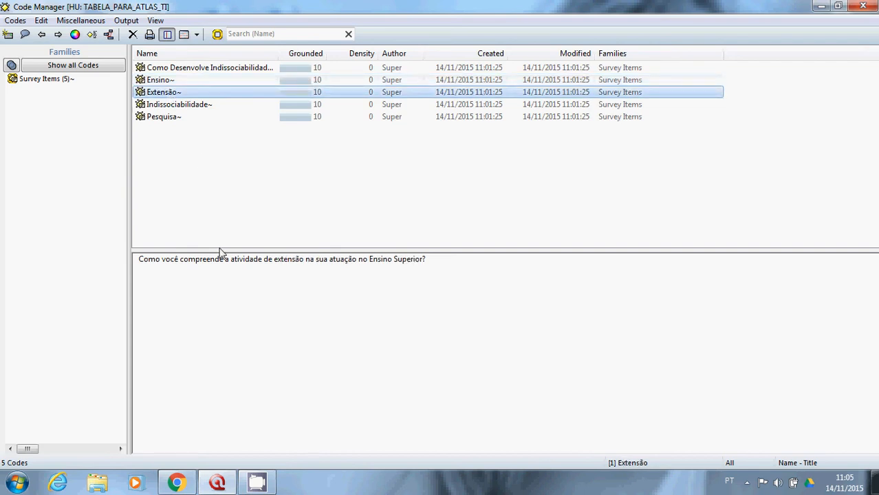
pyautogui.click(163, 121)
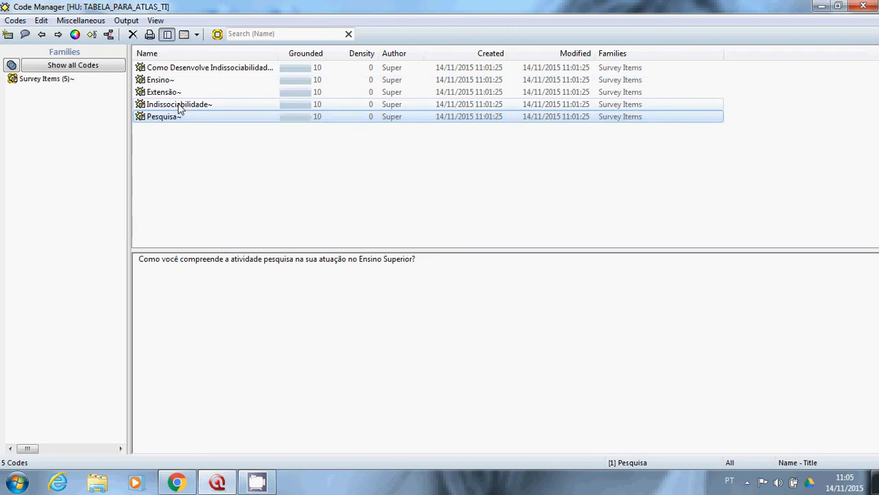
pyautogui.click(181, 108)
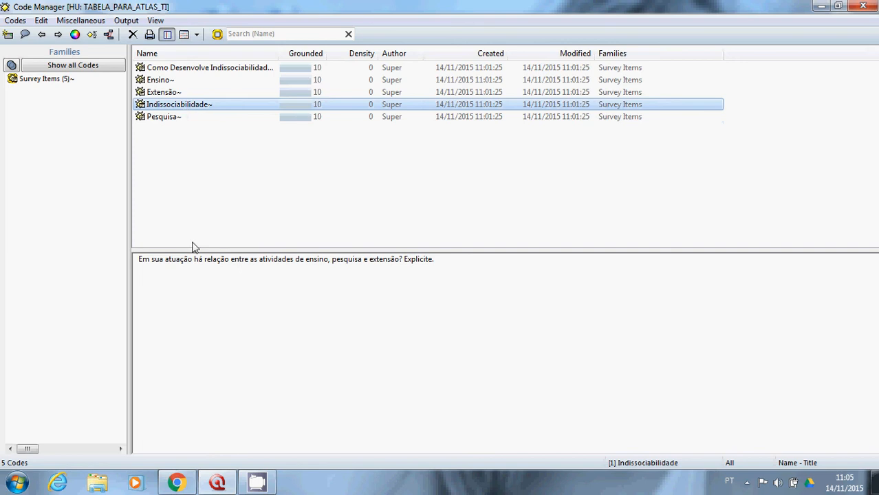
pyautogui.click(200, 70)
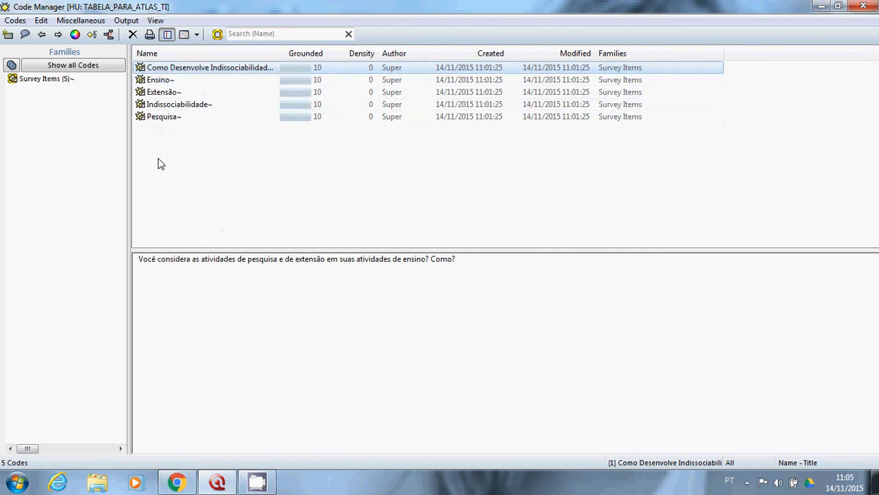
# Open the workbook TABELA_PARA_ATLAS_TI in Excel from the Google Drive folder Doutorado > Disciplinas > 4.Ensino Superior Perspectiva da Acao Docente > Atlas.ti
pyautogui.click(108, 485)
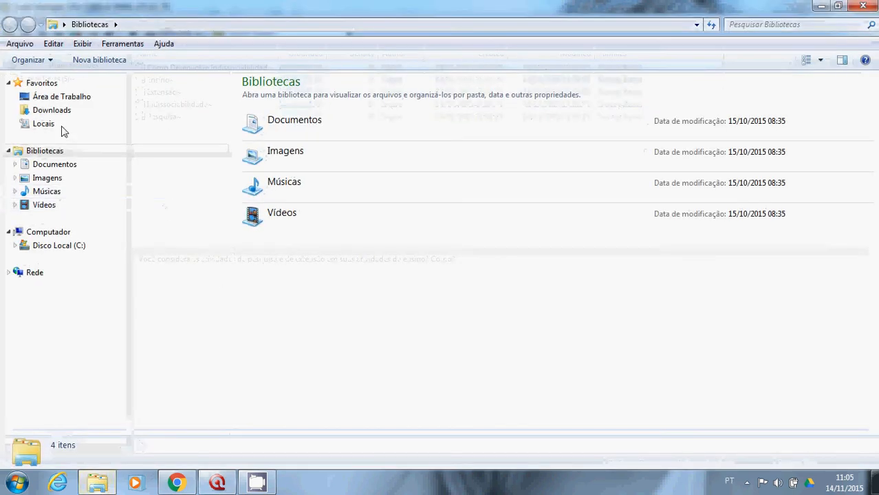
pyautogui.click(61, 101)
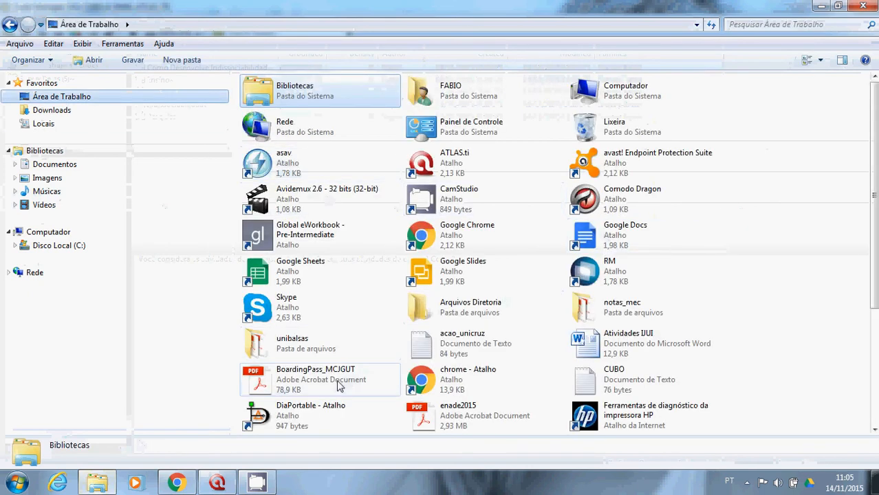
pyautogui.scroll(-5, 320, 90)
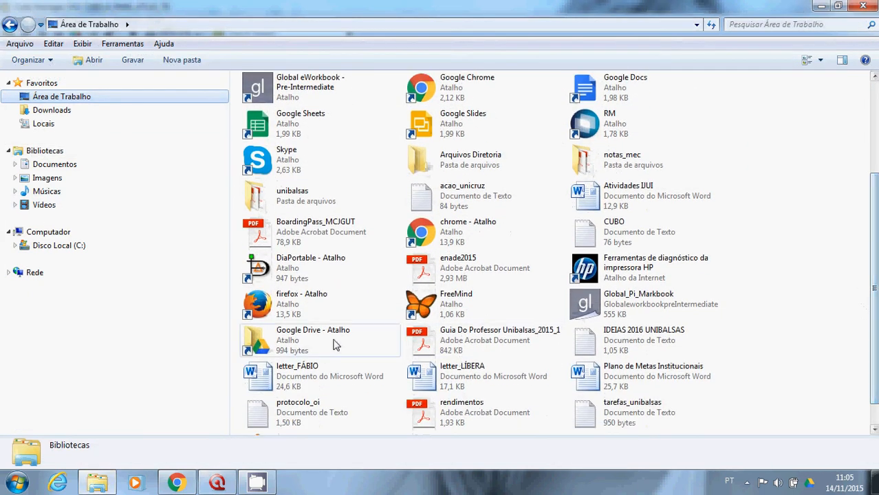
pyautogui.doubleClick(309, 340)
pyautogui.doubleClick(268, 137)
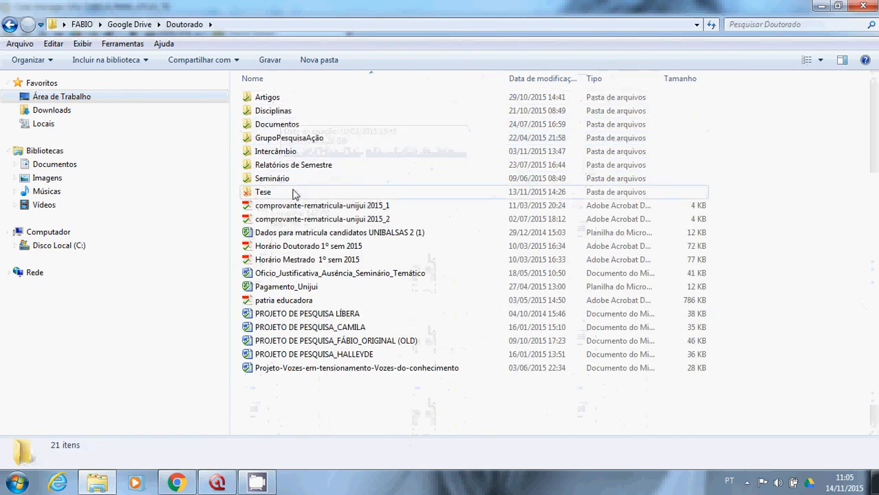
pyautogui.doubleClick(280, 117)
pyautogui.doubleClick(283, 140)
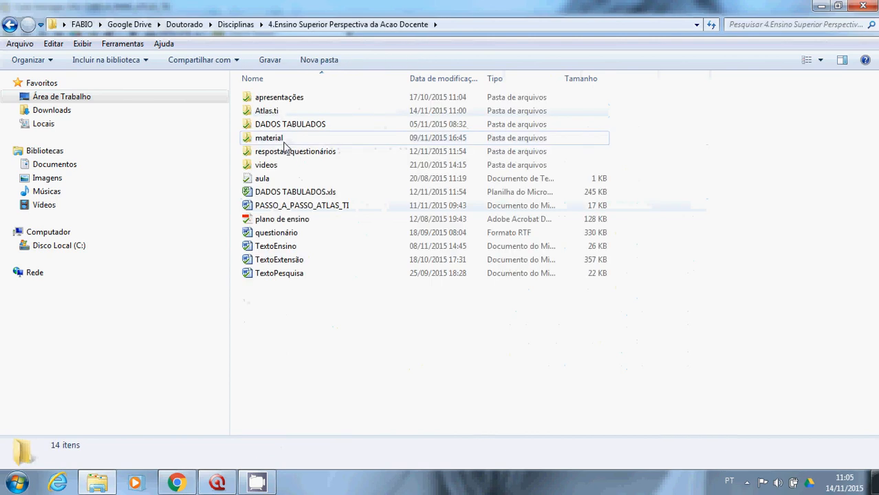
pyautogui.doubleClick(267, 111)
pyautogui.click(288, 182)
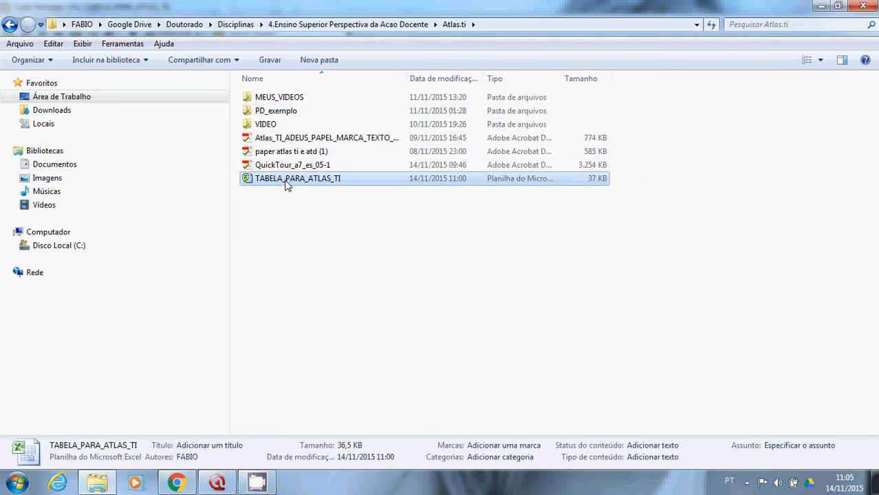
pyautogui.doubleClick(288, 180)
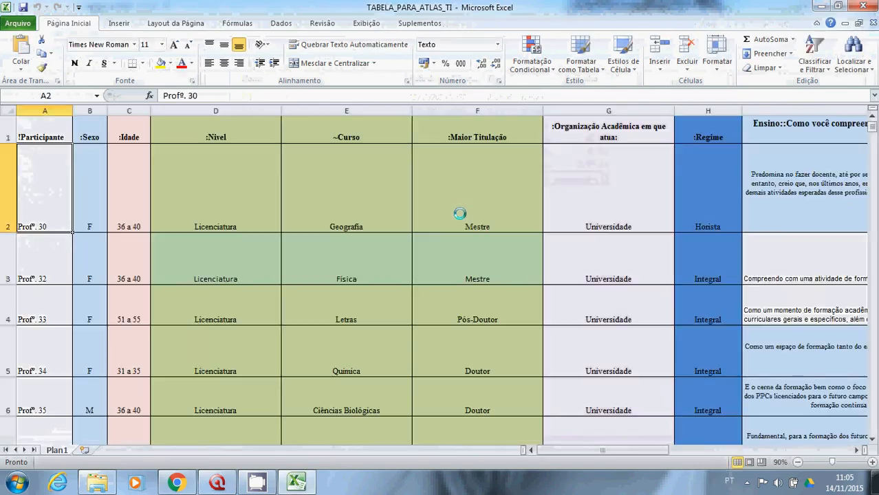
# Examine the Ensino and Pesquisa question headers in cells I1 and J1
pyautogui.moveTo(560, 450); pyautogui.dragTo(645, 452)
pyautogui.click(427, 125)
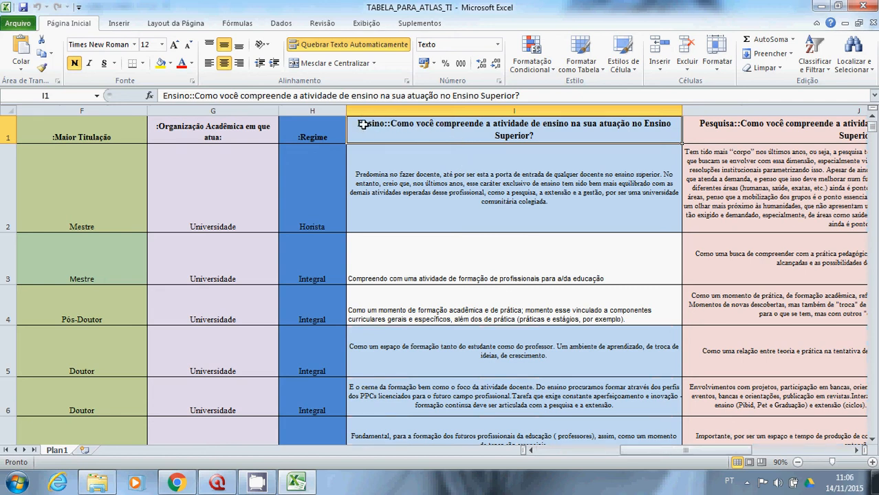
pyautogui.click(791, 131)
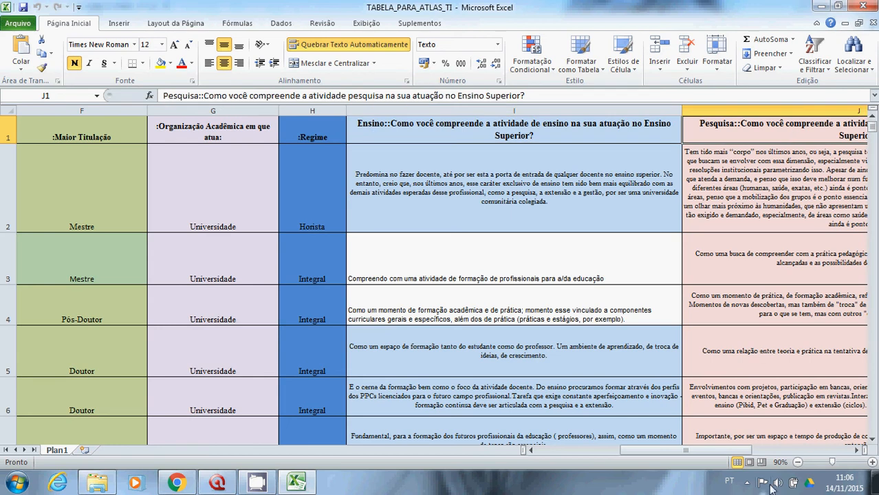
# Examine the Extensão, Indissociabilidade and Como Desenvolve Indissociabilidade question headers in columns K to M
pyautogui.click(857, 450)
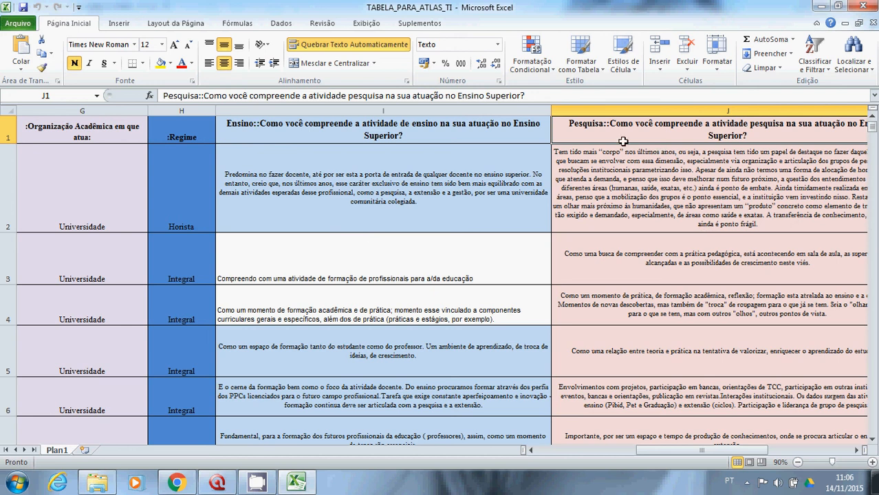
pyautogui.click(856, 450)
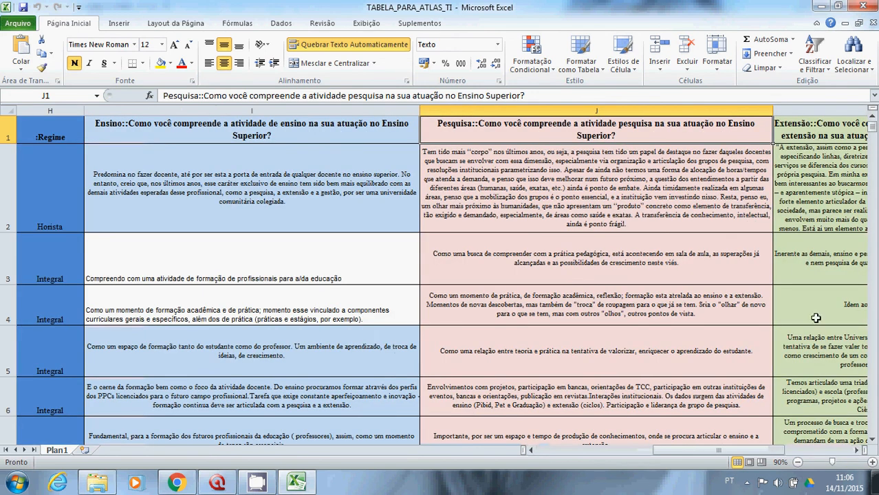
pyautogui.click(857, 450)
pyautogui.click(857, 451)
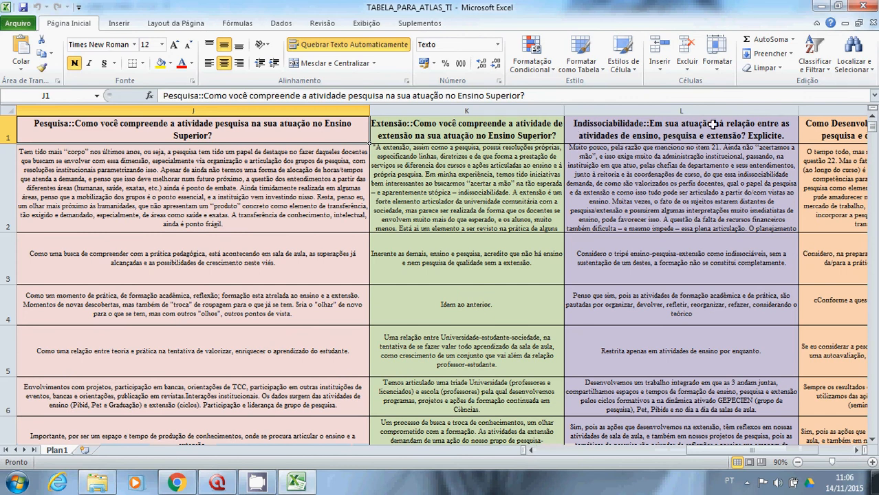
pyautogui.click(857, 452)
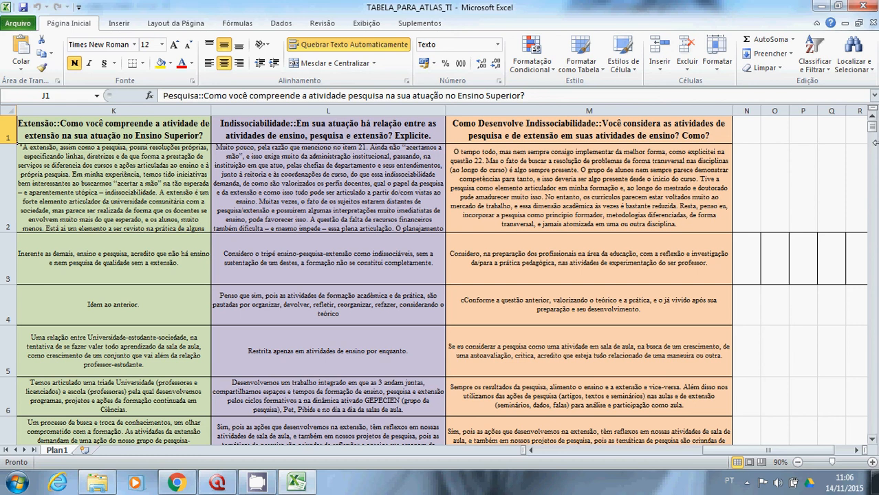
# Switch back to the ATLAS.ti Code Manager, read the question comments of Pesquisa and Indissociabilidade, and close the manager
pyautogui.click(818, 7)
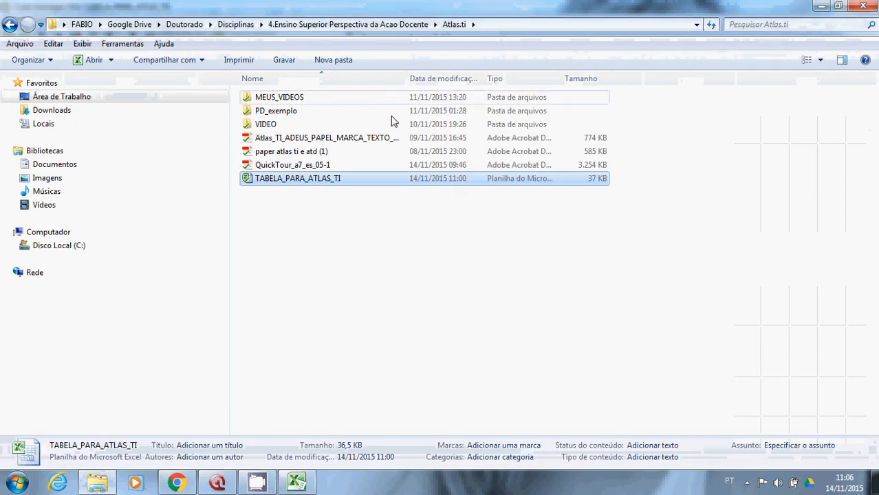
pyautogui.click(219, 484)
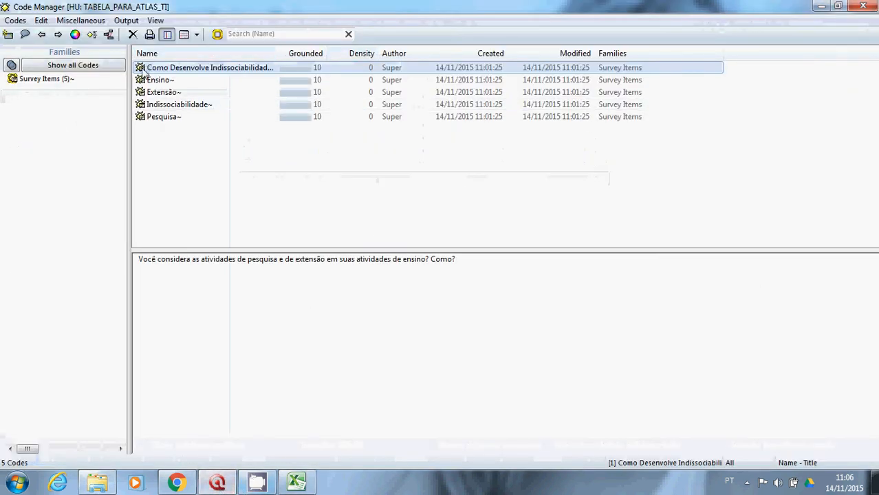
pyautogui.click(170, 119)
pyautogui.press('Up')
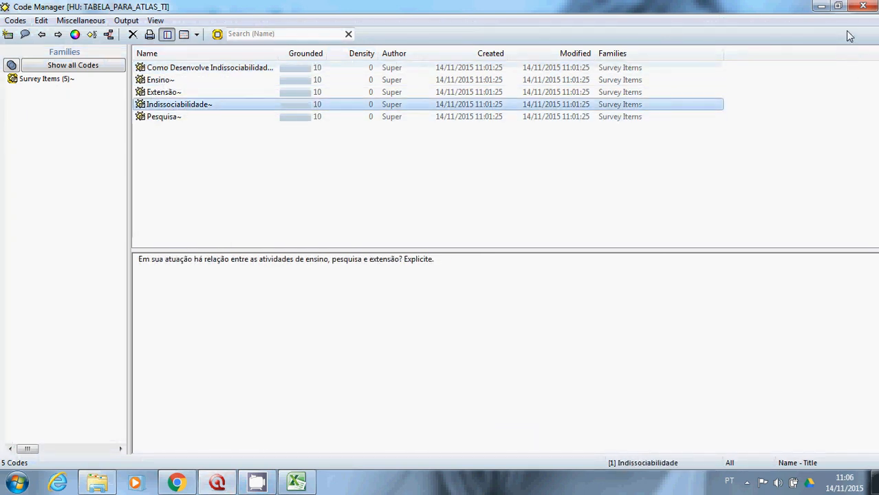
pyautogui.click(863, 7)
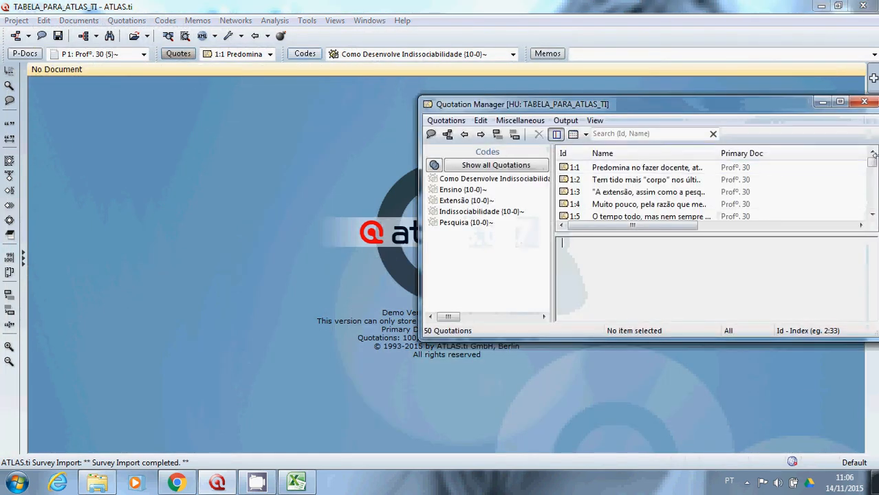
# Open the Quotation Manager maximized and look through the whole list of quotations with their primary documents and codes
pyautogui.click(835, 104)
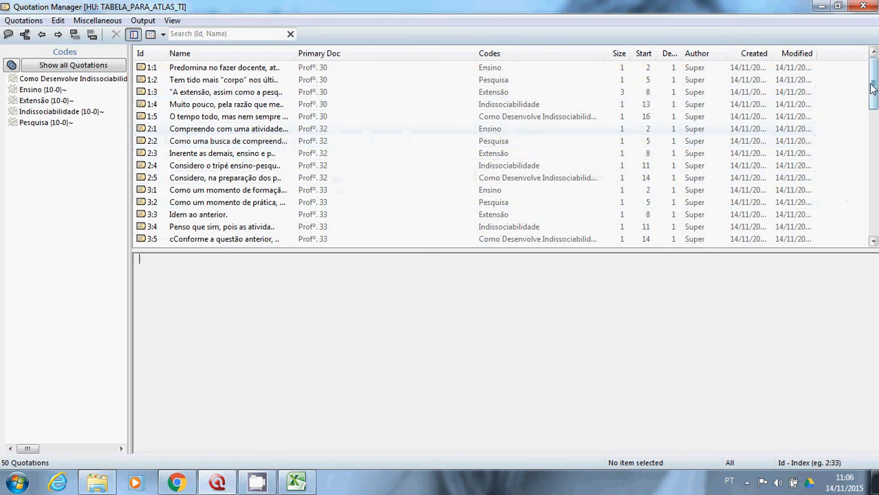
pyautogui.moveTo(873, 85); pyautogui.dragTo(873, 209)
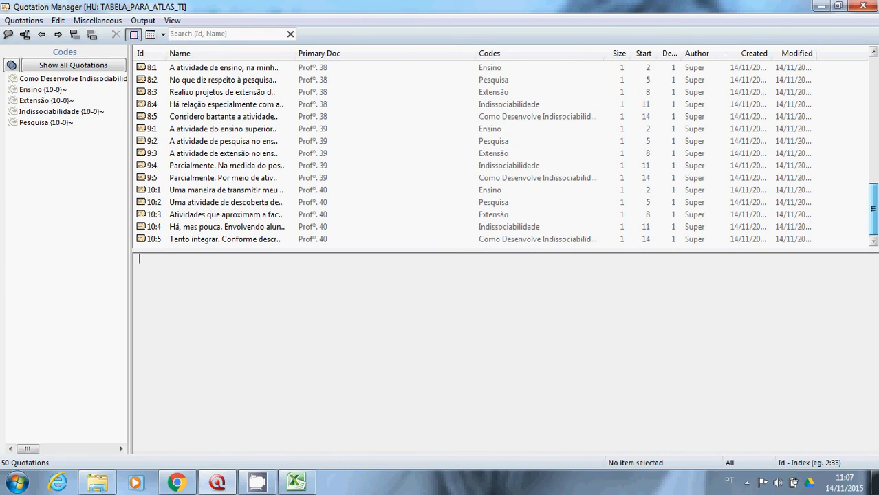
pyautogui.moveTo(874, 209); pyautogui.dragTo(874, 65)
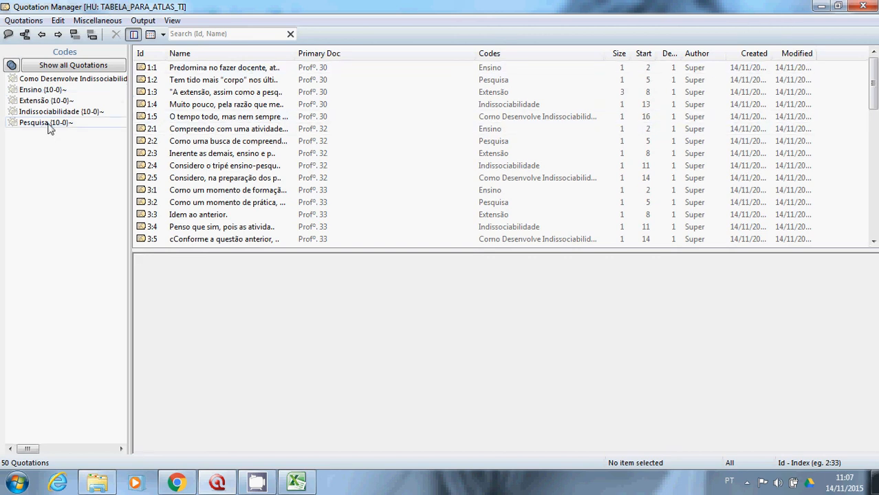
# Display quotation 1:1 in its primary document P 1 and close the Quotation Manager
pyautogui.click(220, 72)
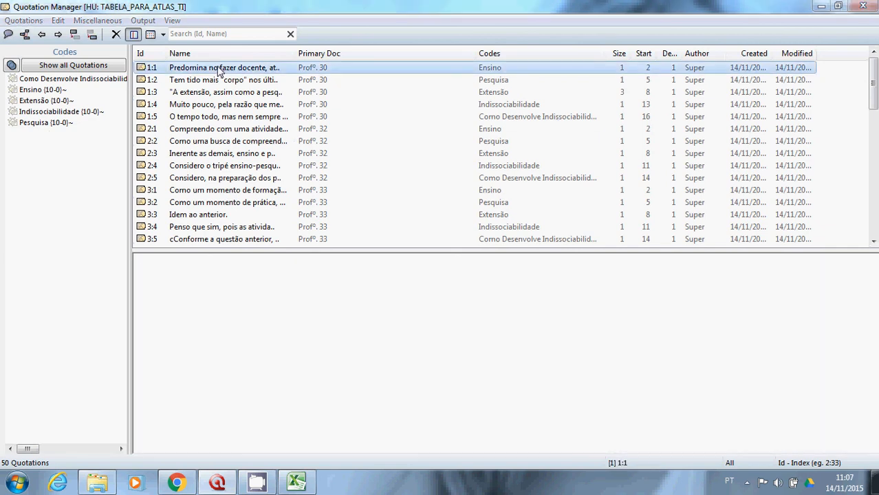
pyautogui.click(839, 6)
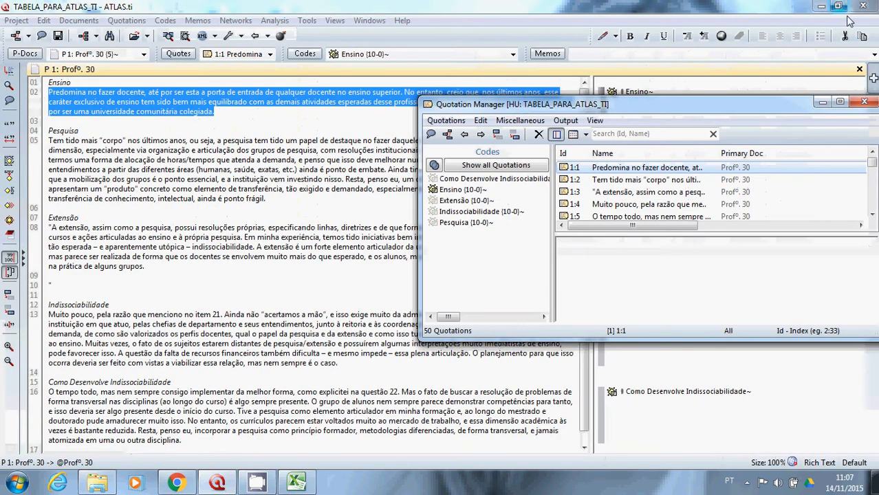
pyautogui.click(864, 103)
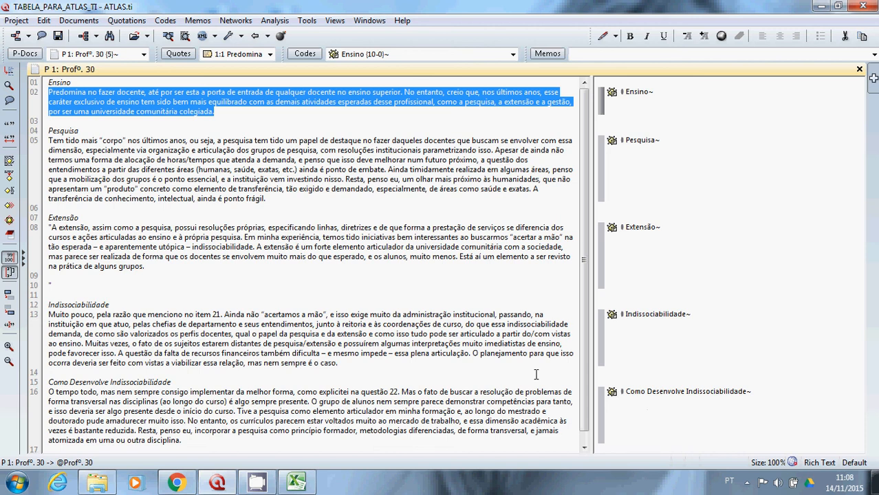
# Examine the five survey answers in document P 1 alongside the codes assigned to them in the margin
pyautogui.scroll(-1, 588, 326)
pyautogui.scroll(-1, 588, 326)
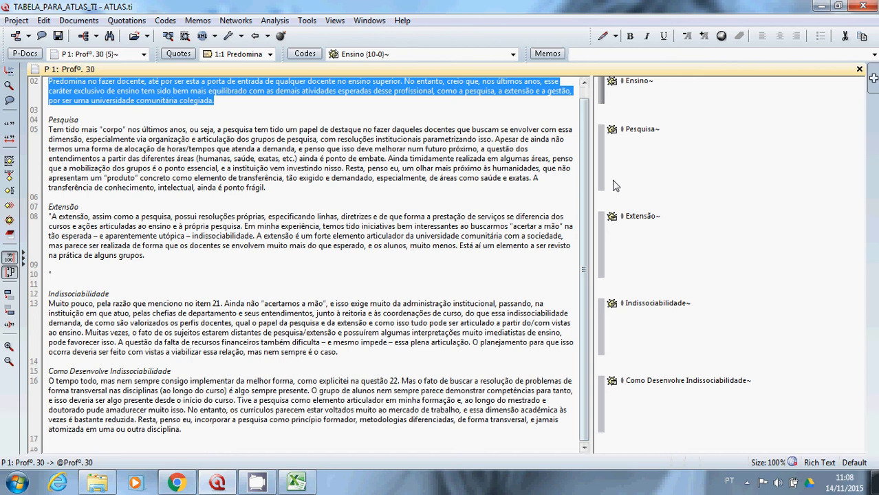
pyautogui.scroll(1, 576, 257)
pyautogui.scroll(-1, 576, 257)
pyautogui.moveTo(587, 323); pyautogui.dragTo(586, 262)
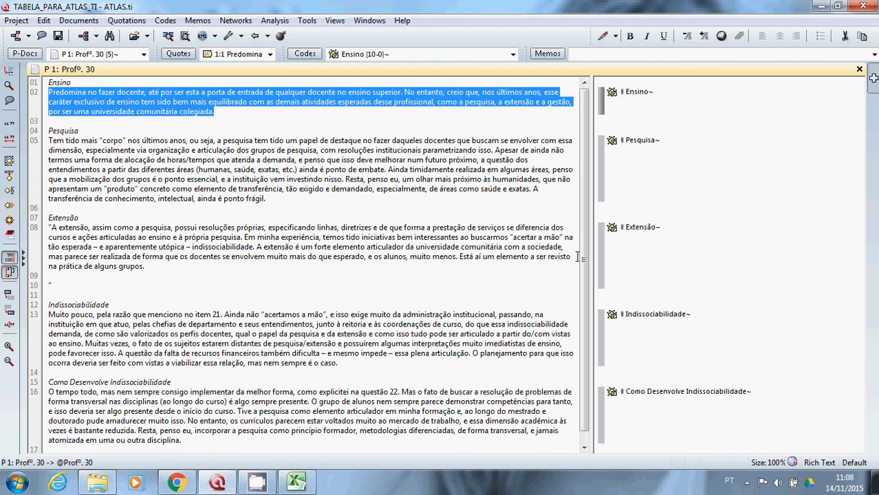
pyautogui.moveTo(582, 218)
pyautogui.mouseDown()
pyautogui.moveTo(582, 230)
pyautogui.moveTo(584, 199)
pyautogui.moveTo(595, 237)
pyautogui.moveTo(584, 215)
pyautogui.mouseUp()
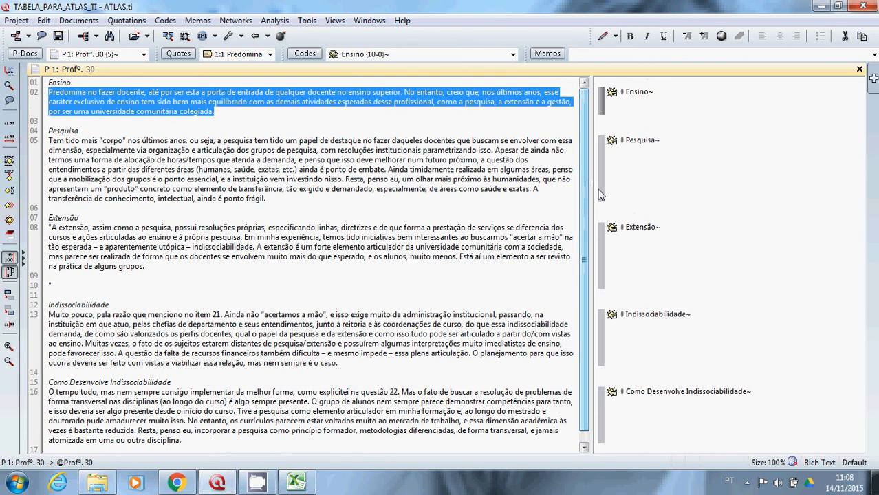
pyautogui.moveTo(585, 146); pyautogui.dragTo(583, 184)
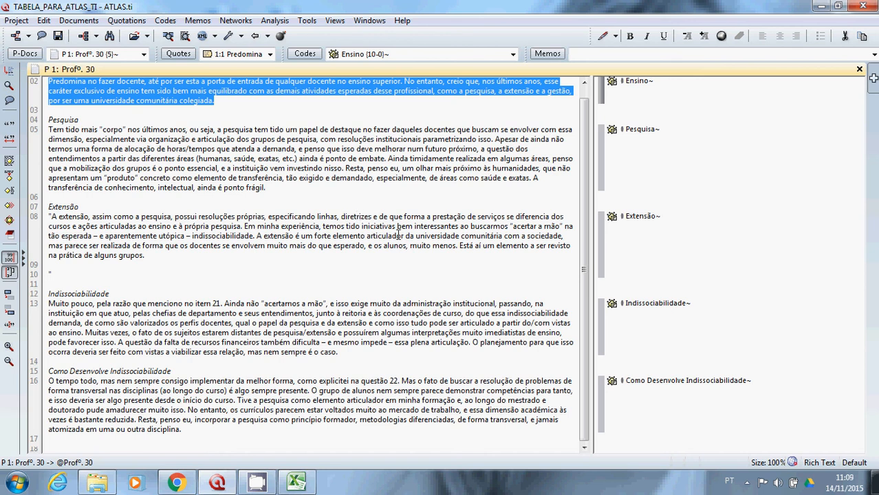
pyautogui.scroll(1, 585, 257)
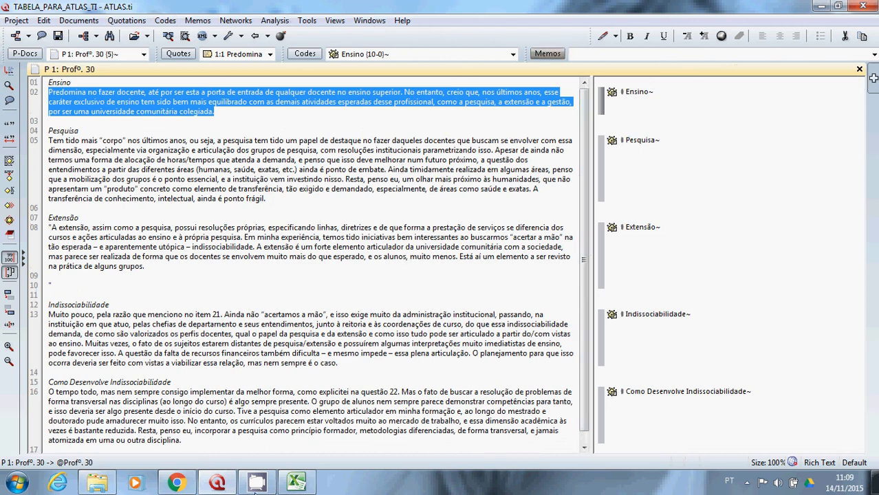
pyautogui.click(747, 481)
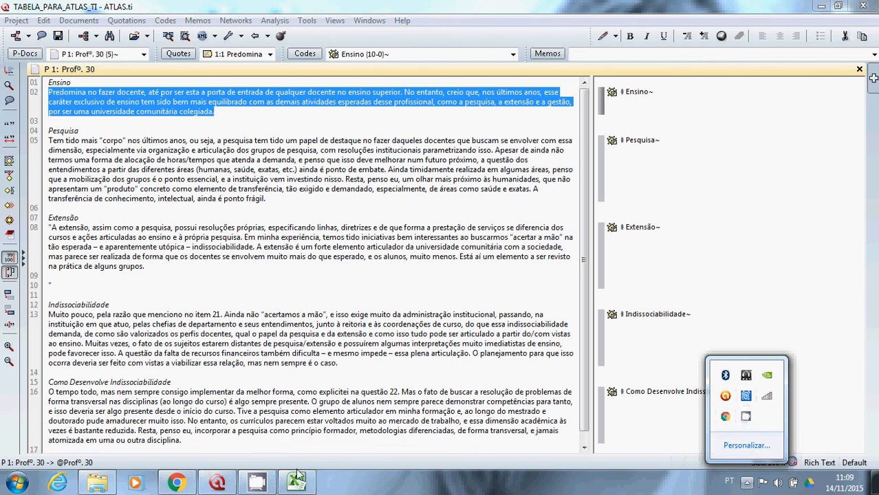
pyautogui.click(263, 484)
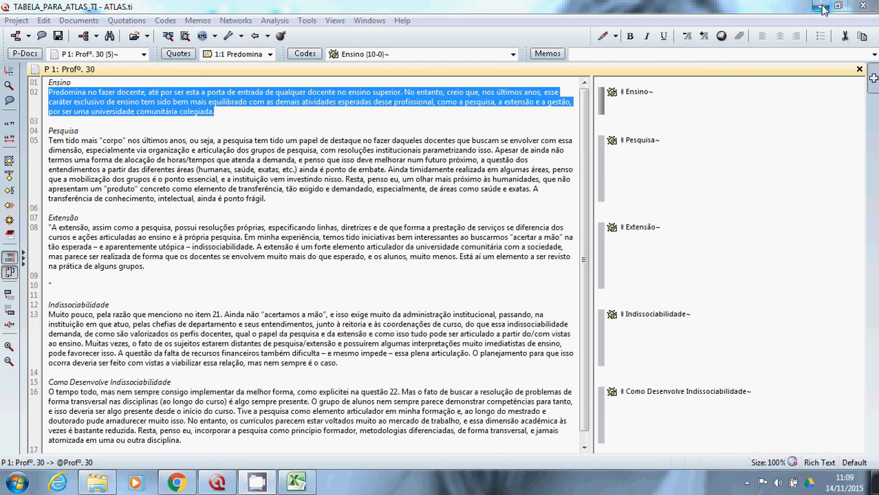
pyautogui.click(746, 483)
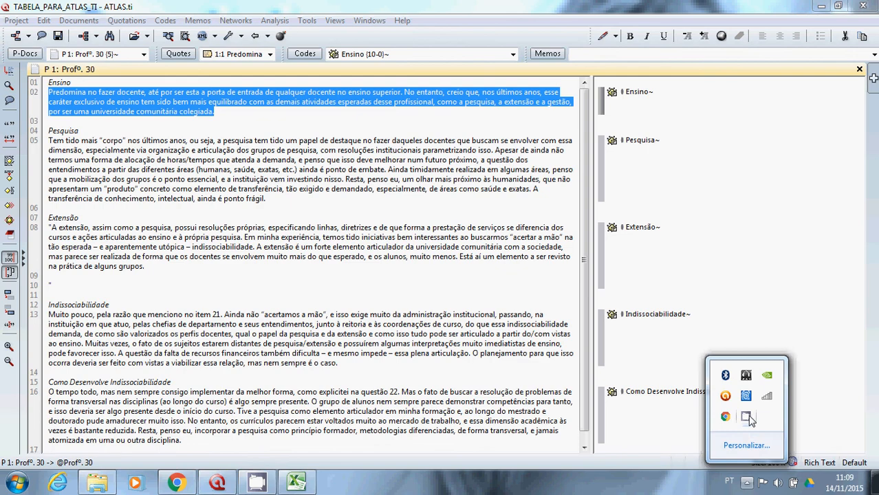